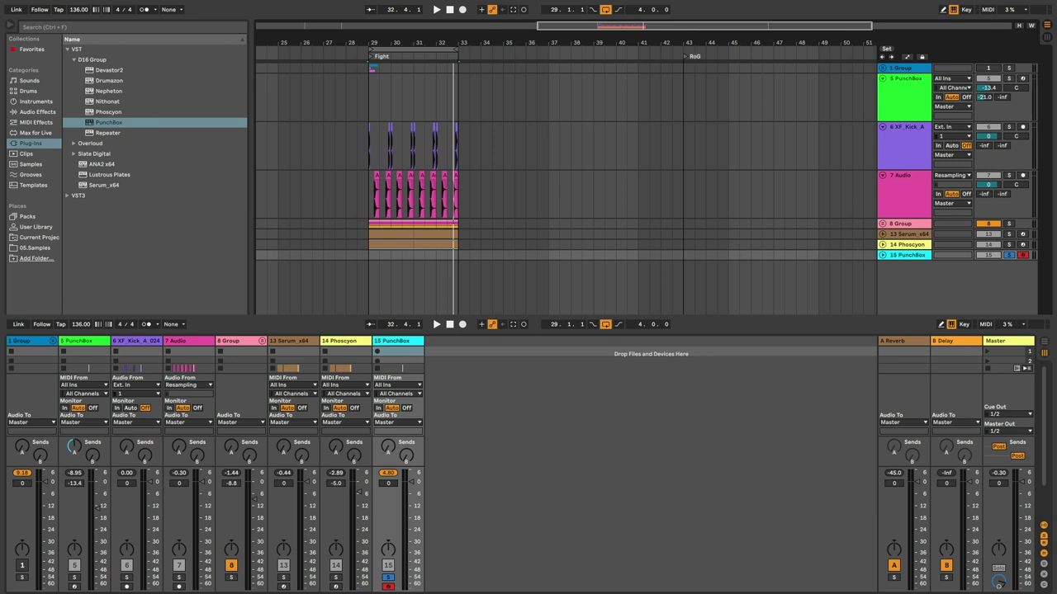
# Create a MIDI clip at bar 29 on track 15 PunchBox, add a D0 note across it and play it back
pyautogui.press('a')
pyautogui.doubleClick(375, 253)
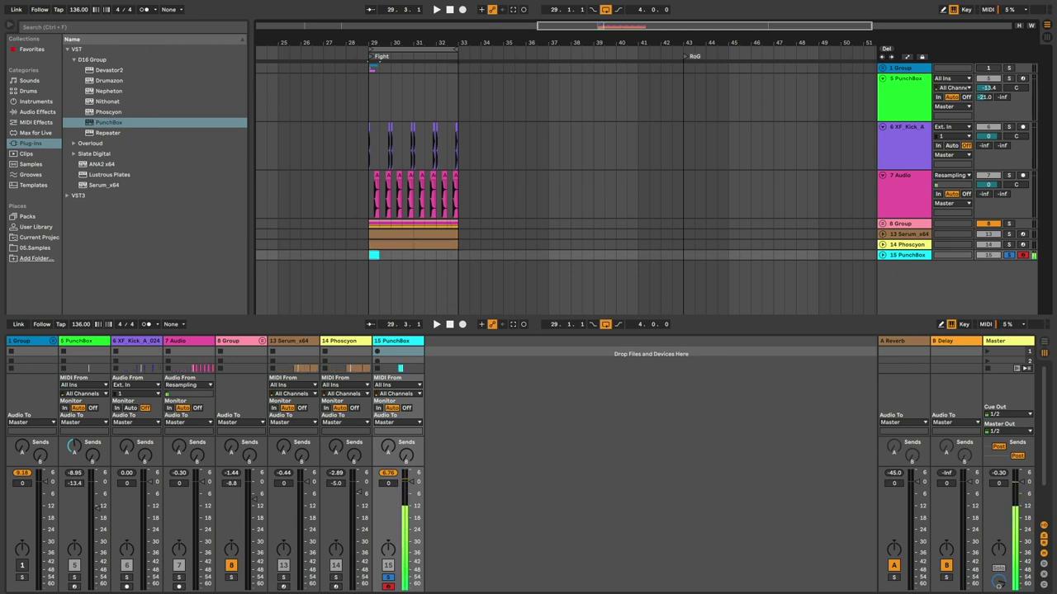
pyautogui.moveTo(402, 315); pyautogui.dragTo(402, 282)
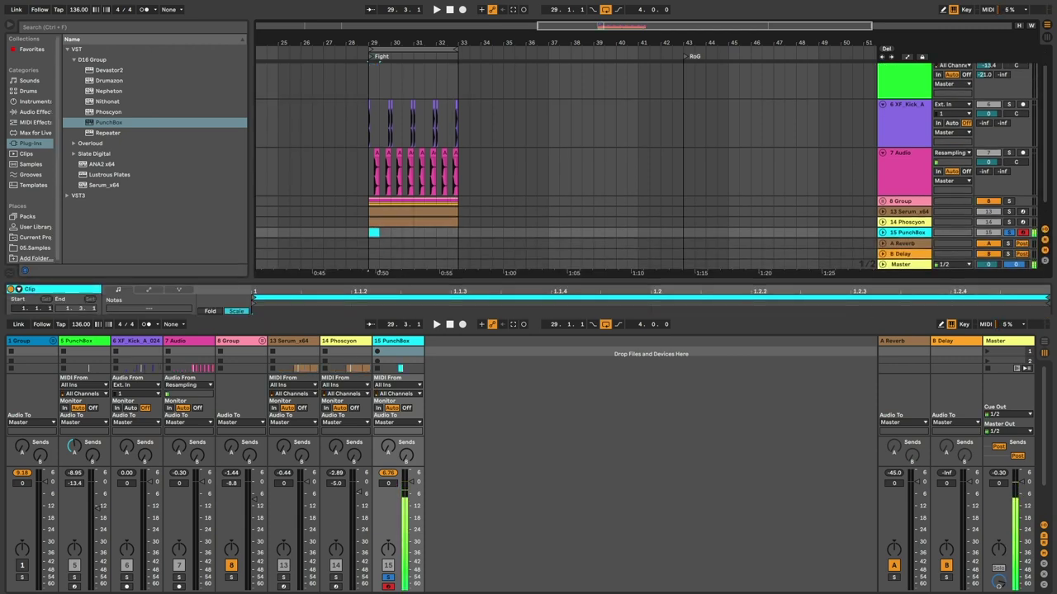
pyautogui.doubleClick(303, 314)
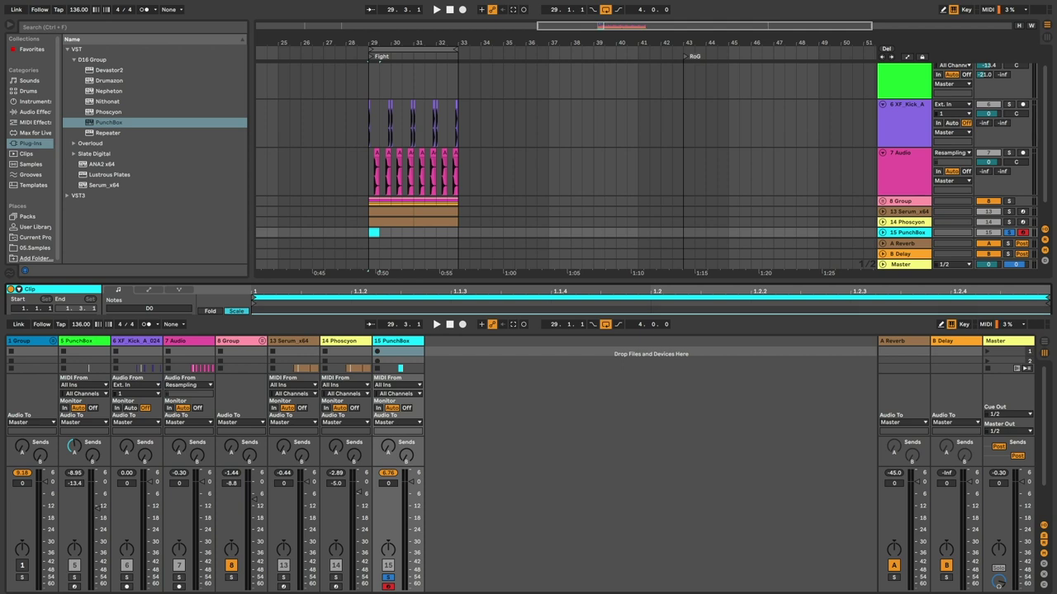
pyautogui.press('space')
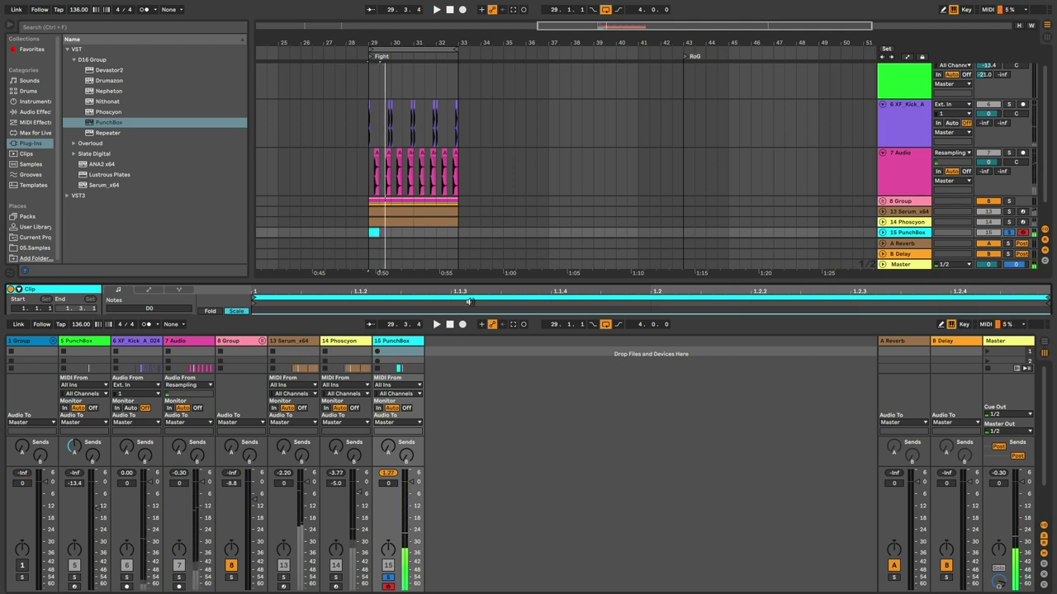
pyautogui.press('space')
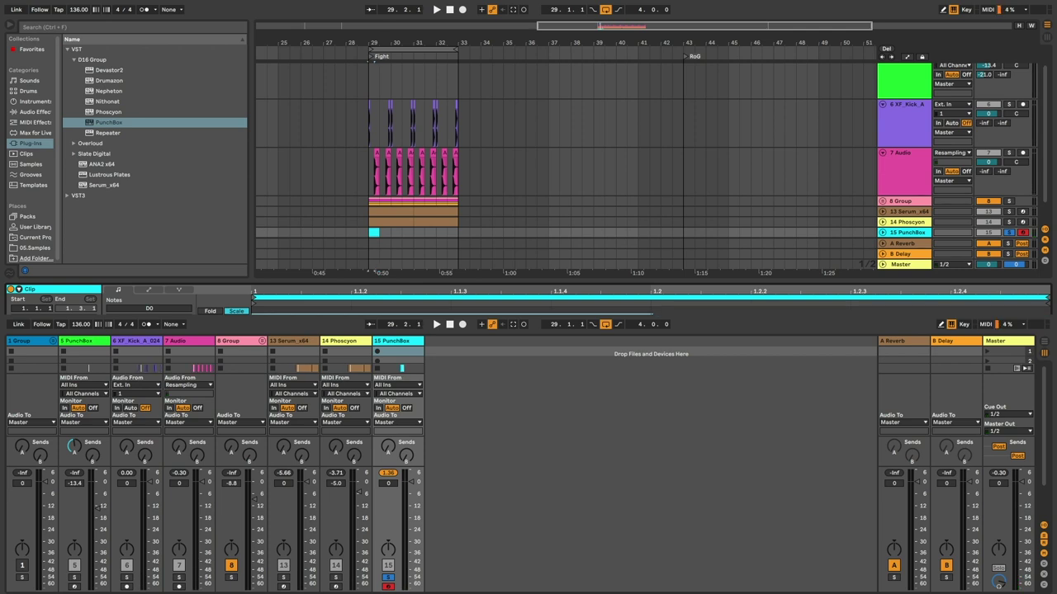
# Shorten the PunchBox MIDI clip at bar 29 to one beat and audition it with the track soloed
pyautogui.click(376, 234)
pyautogui.scroll(8, 378, 235)
pyautogui.scroll(-5, 377, 232)
pyautogui.press('space')
pyautogui.press('space')
pyautogui.press('space')
pyautogui.press('space')
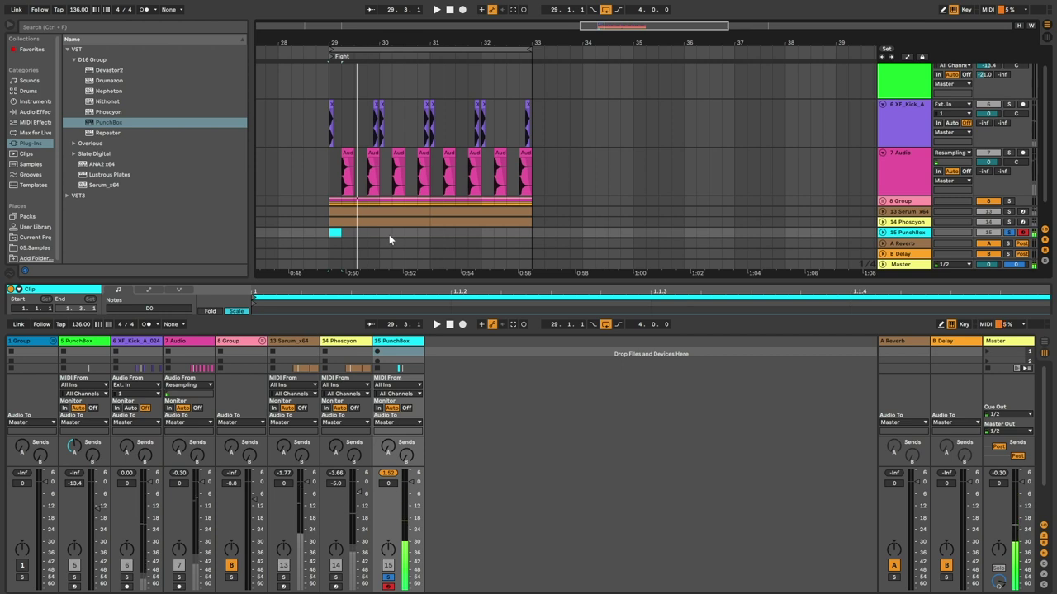
pyautogui.scroll(-1, 388, 232)
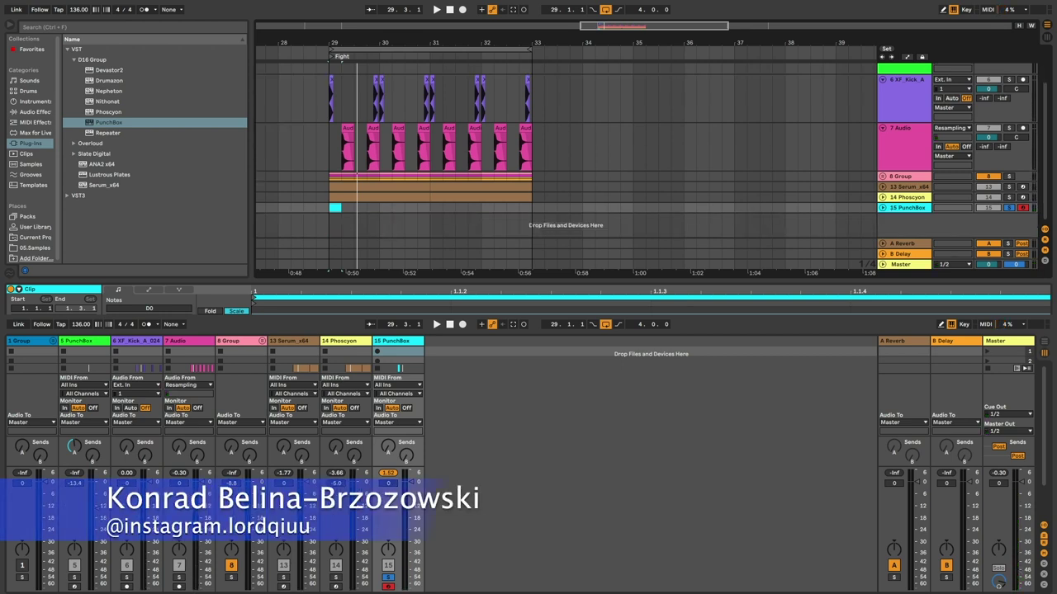
pyautogui.press('space')
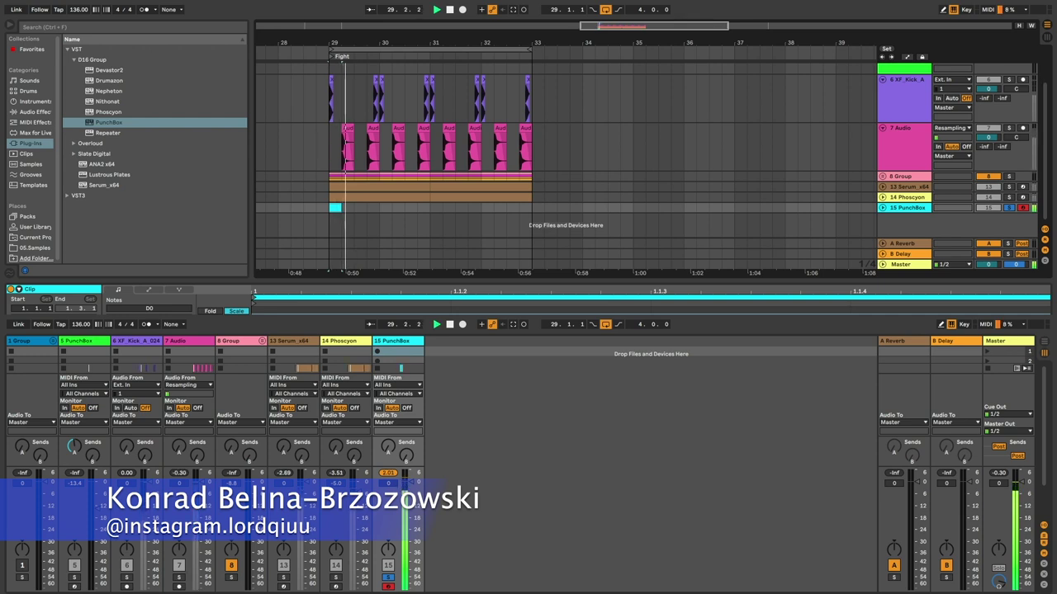
pyautogui.press('space')
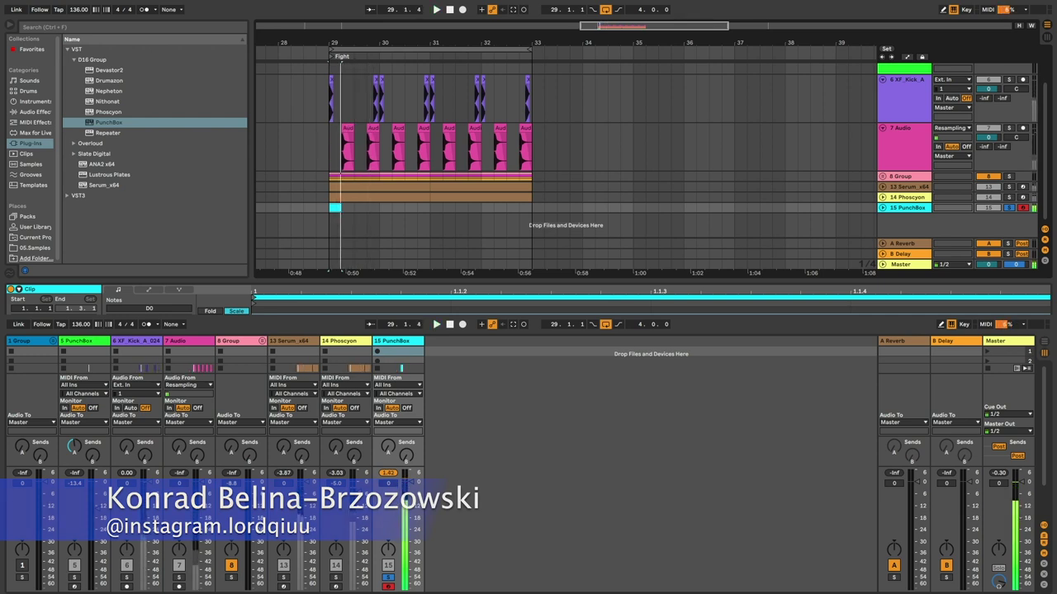
# Turn off the solo on track 15 PunchBox during playback to hear it with the full mix
pyautogui.press('space')
pyautogui.click(1009, 209)
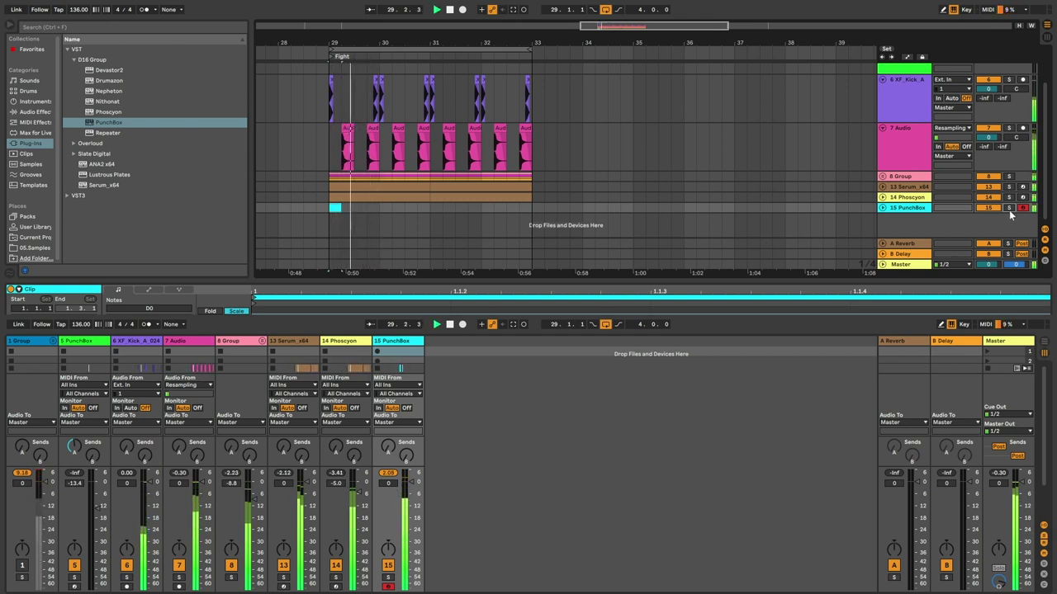
pyautogui.press('space')
# Audition the PunchBox kick by playing its note repeatedly, and play the Fight section from bar 29
pyautogui.press('a')
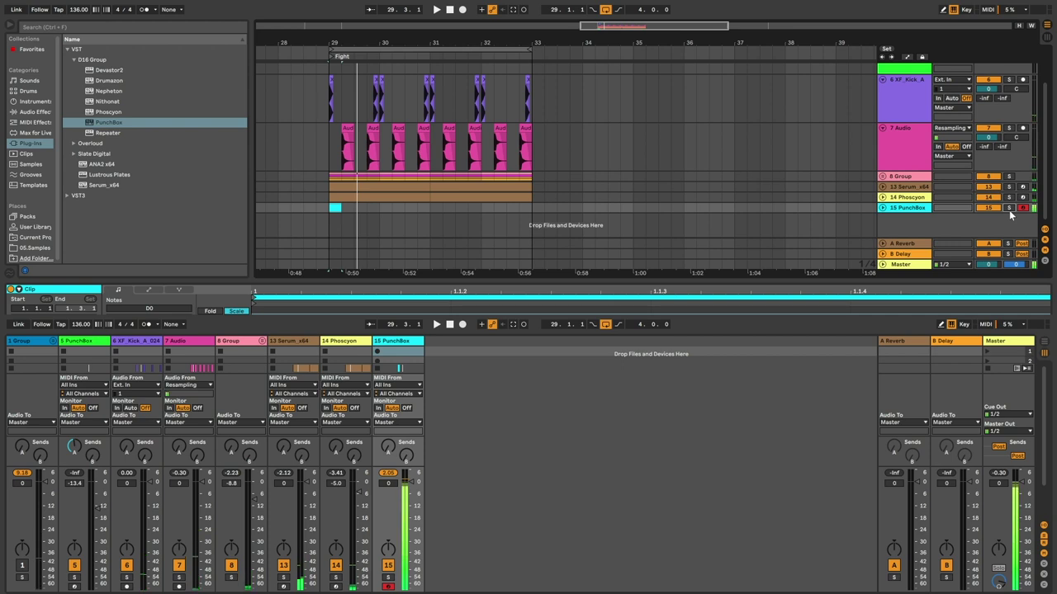
pyautogui.press('a')
pyautogui.press('a')
pyautogui.press('a')
pyautogui.press('a')
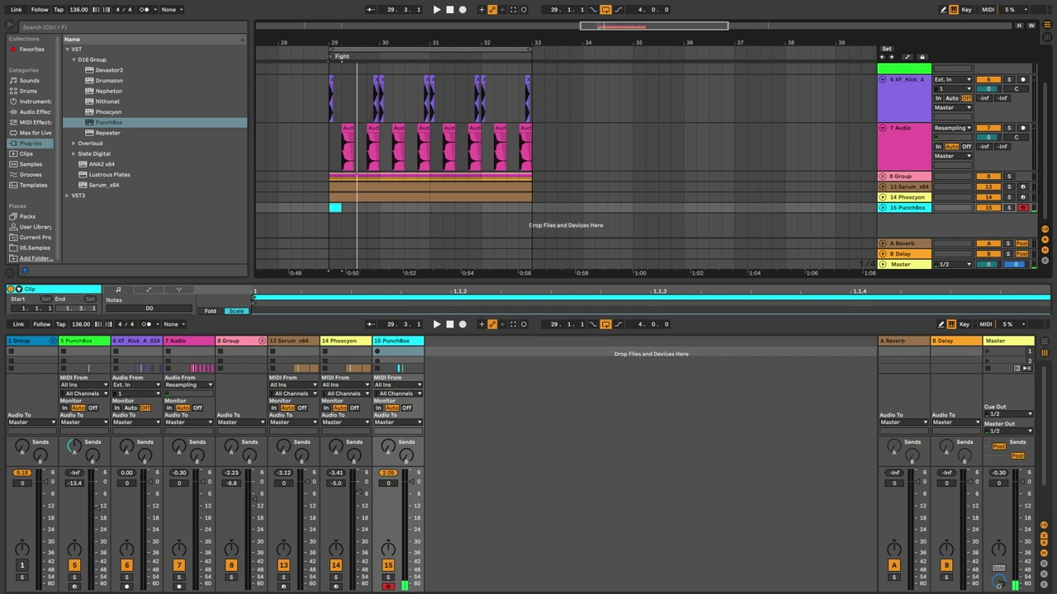
pyautogui.press('a')
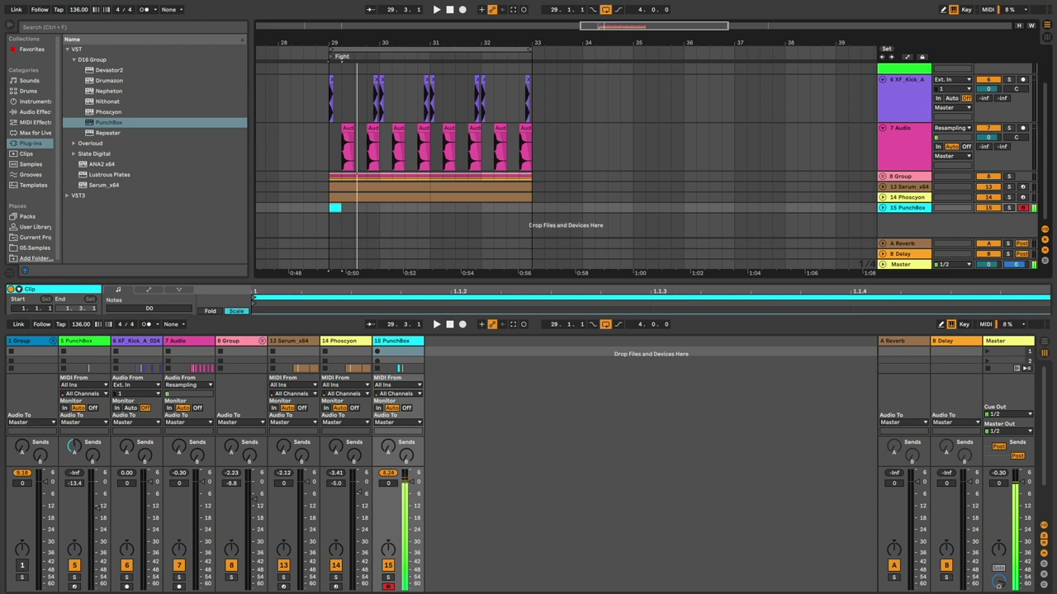
pyautogui.press('space')
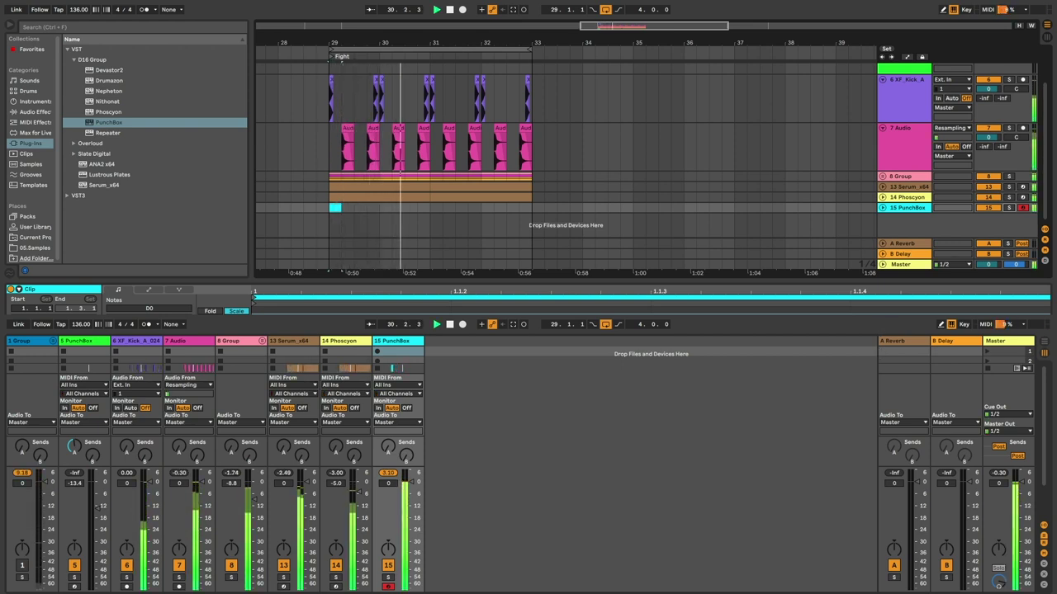
pyautogui.press('space')
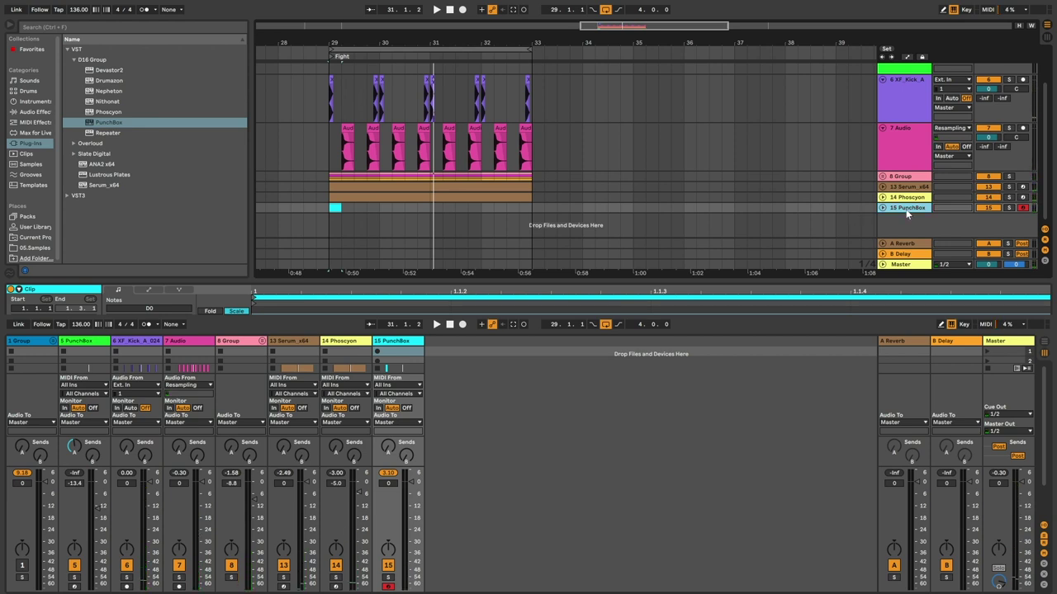
# Insert an audio track below PunchBox with Resampling input and Auto monitoring, arm it, and solo the PunchBox track
pyautogui.hotkey('ctrl', 't')
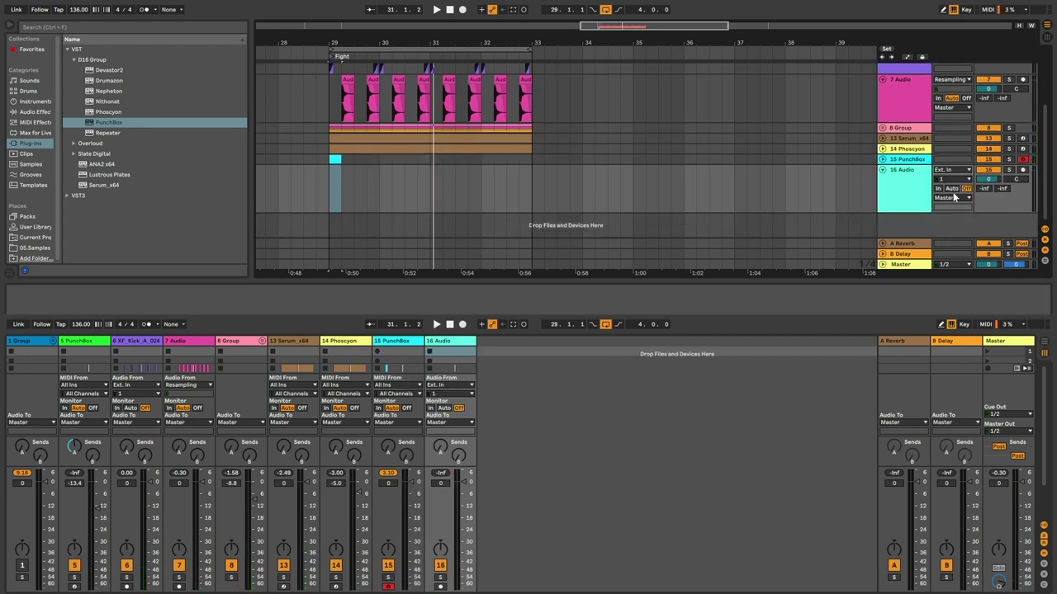
pyautogui.click(942, 193)
pyautogui.click(1010, 159)
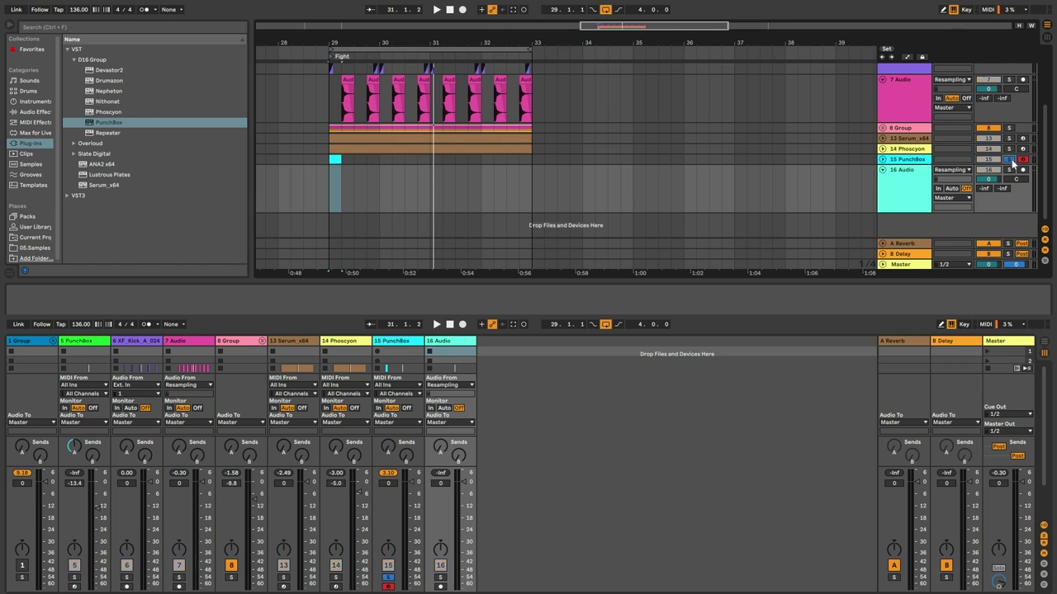
pyautogui.click(1022, 169)
pyautogui.click(954, 189)
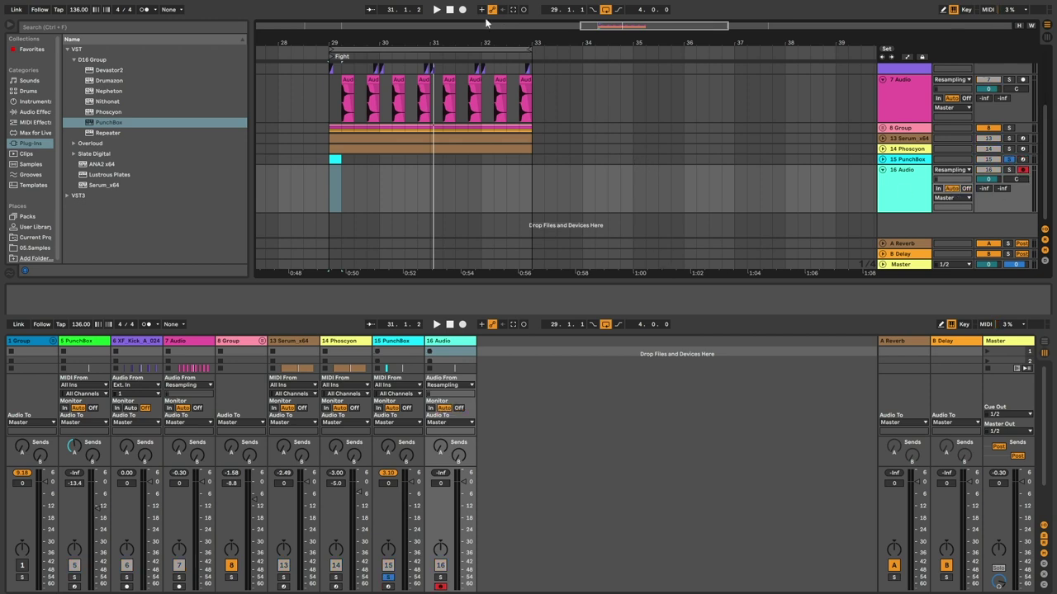
# Record the soloed PunchBox onto track 16 Audio from bar 29 to about bar 31, and turn off the solo
pyautogui.click(463, 10)
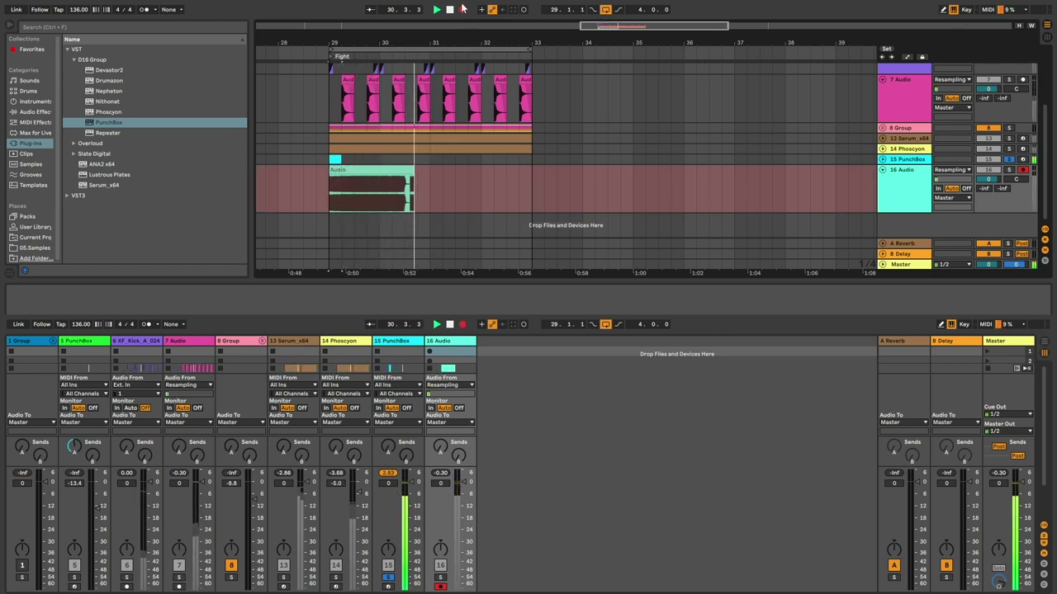
pyautogui.press('space')
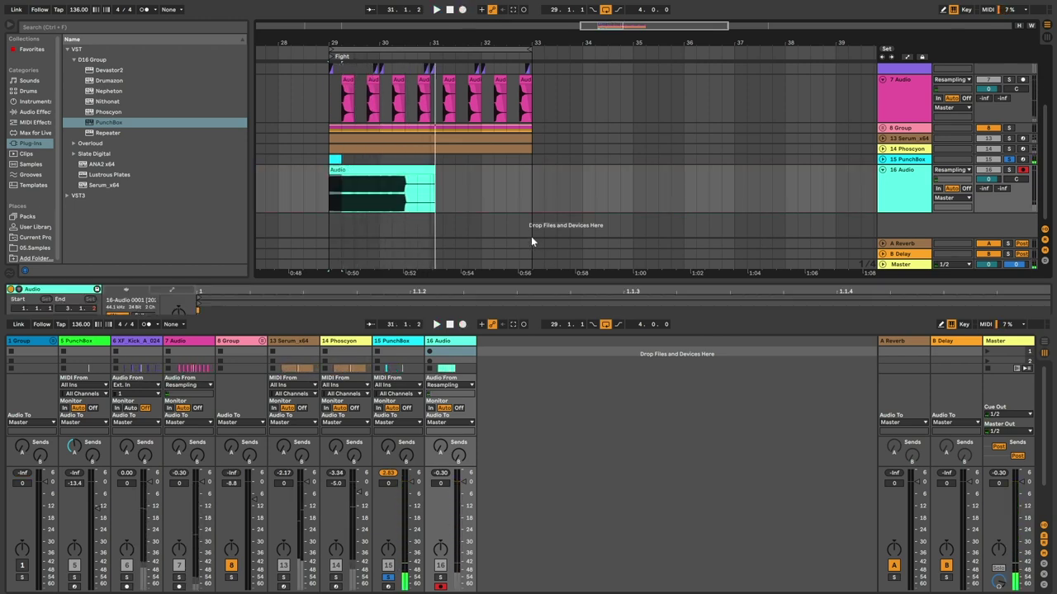
pyautogui.click(1007, 159)
# Move the cyan PunchBox track up between 1 Group and the green PunchBox track, and place the cursor in the recorded clip
pyautogui.scroll(2, 946, 163)
pyautogui.moveTo(916, 216); pyautogui.dragTo(902, 83)
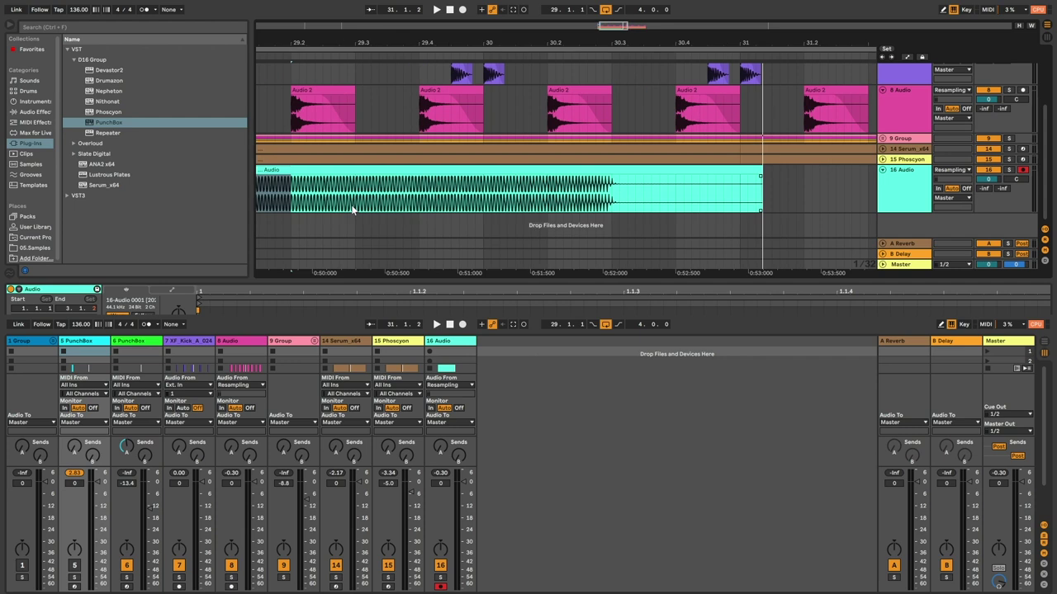
pyautogui.scroll(-3, 352, 209)
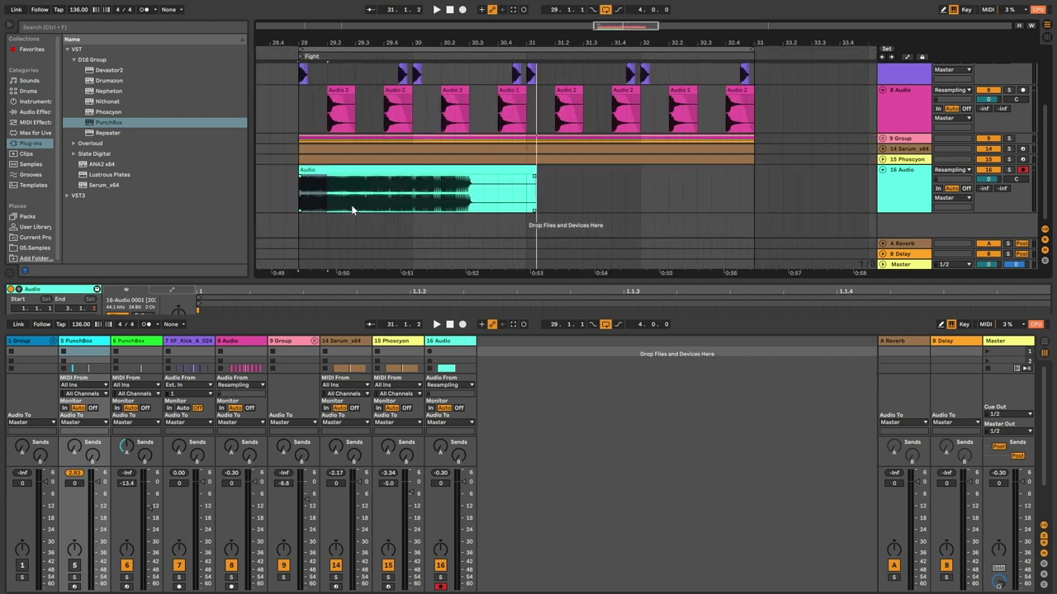
pyautogui.click(384, 189)
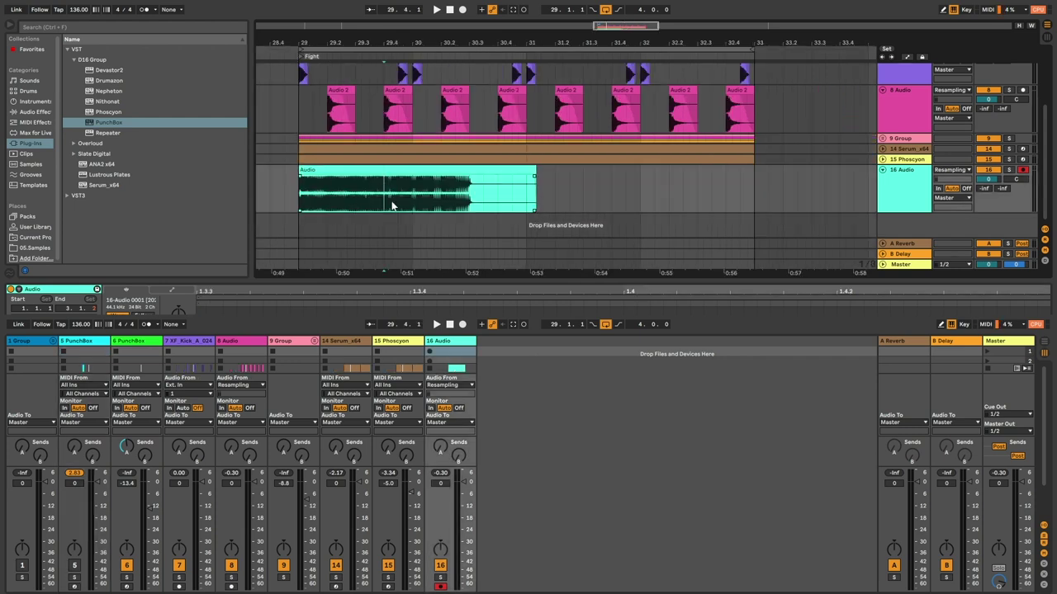
# Solo track 16 Audio, search the audio effects for TUNER and add the Tuner device to that track
pyautogui.click(1009, 170)
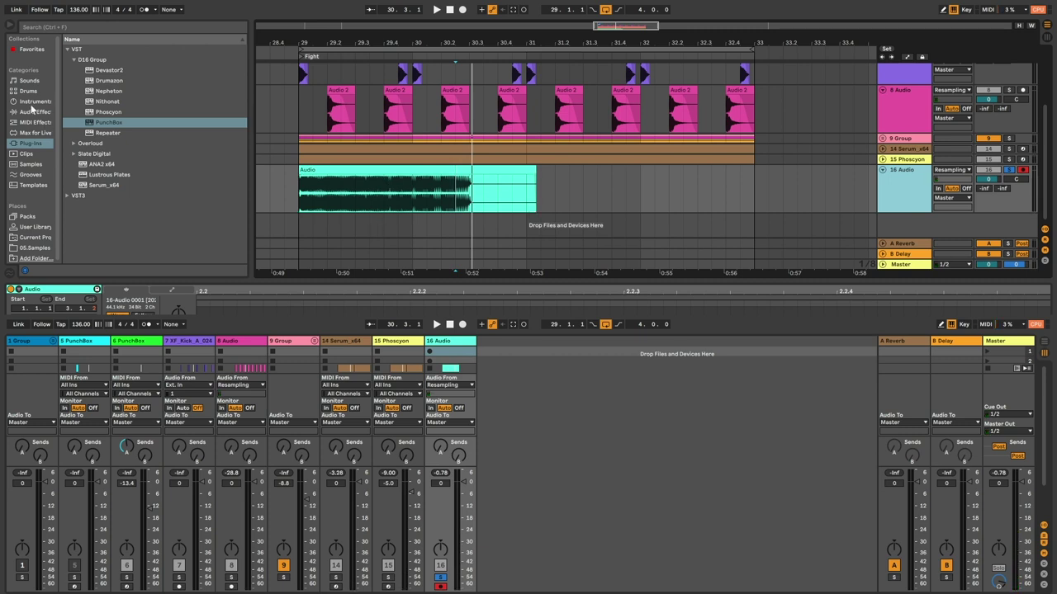
pyautogui.click(49, 29)
pyautogui.write('TUNER')
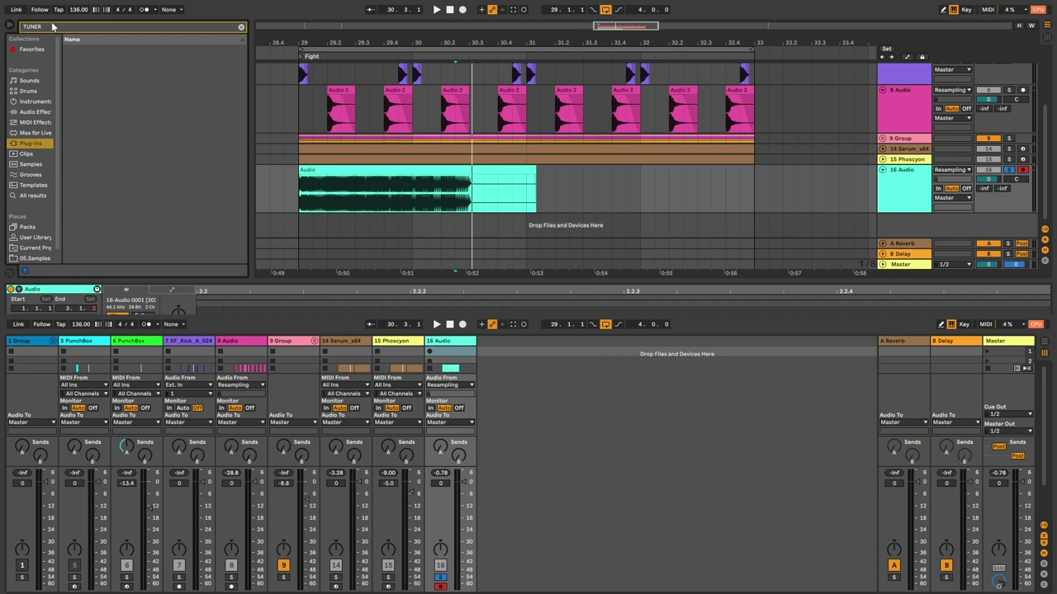
pyautogui.click(35, 112)
pyautogui.click(88, 47)
pyautogui.click(83, 59)
pyautogui.moveTo(253, 140); pyautogui.dragTo(626, 192)
# Play back the soloed recording, open the recorded clip's details and show the Tuner in the device view
pyautogui.press('space')
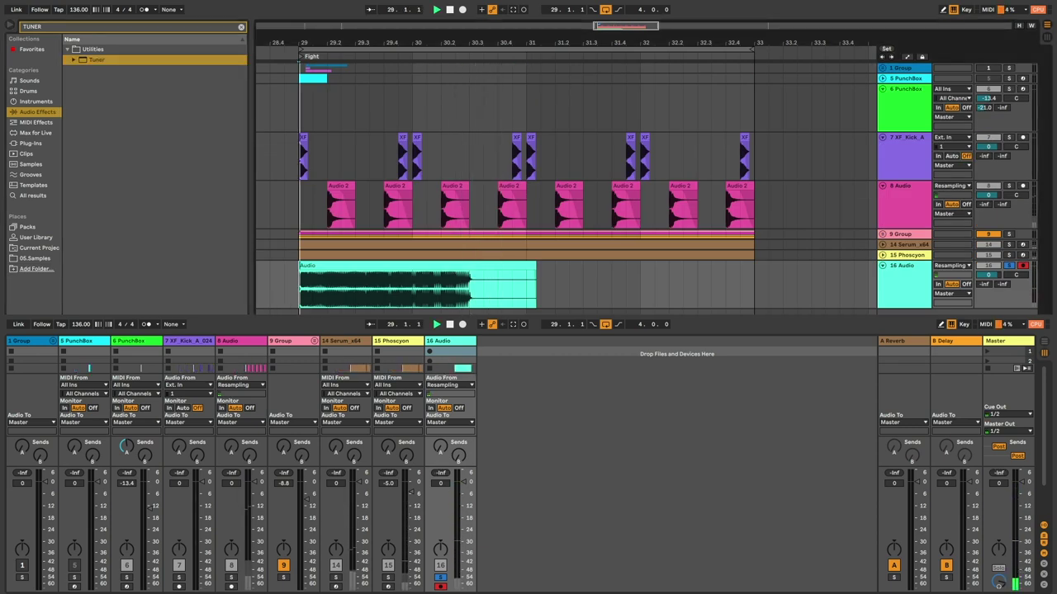
pyautogui.press('space')
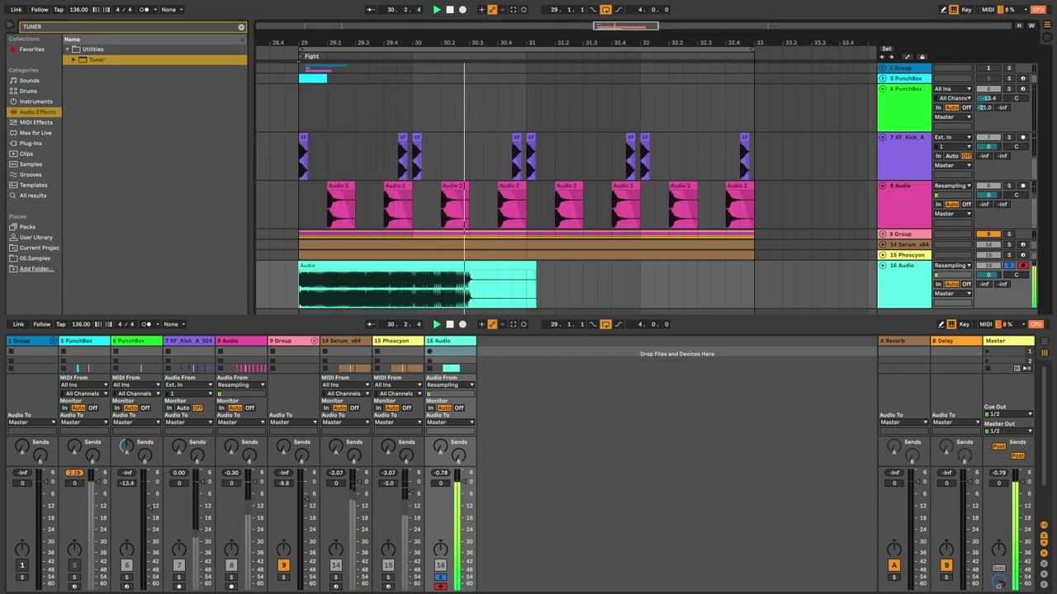
pyautogui.press('space')
pyautogui.click(364, 266)
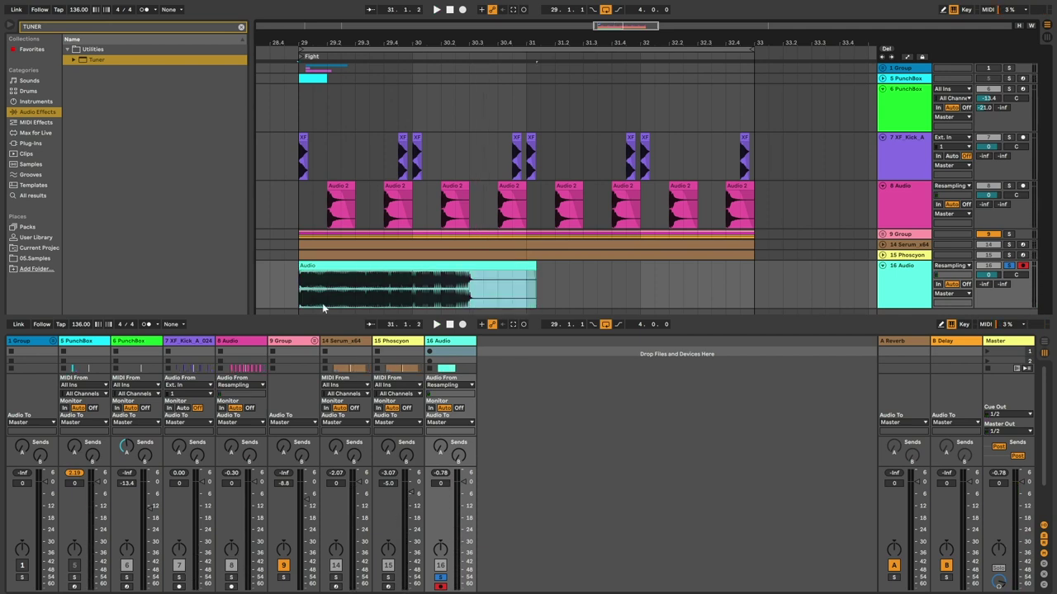
pyautogui.doubleClick(346, 266)
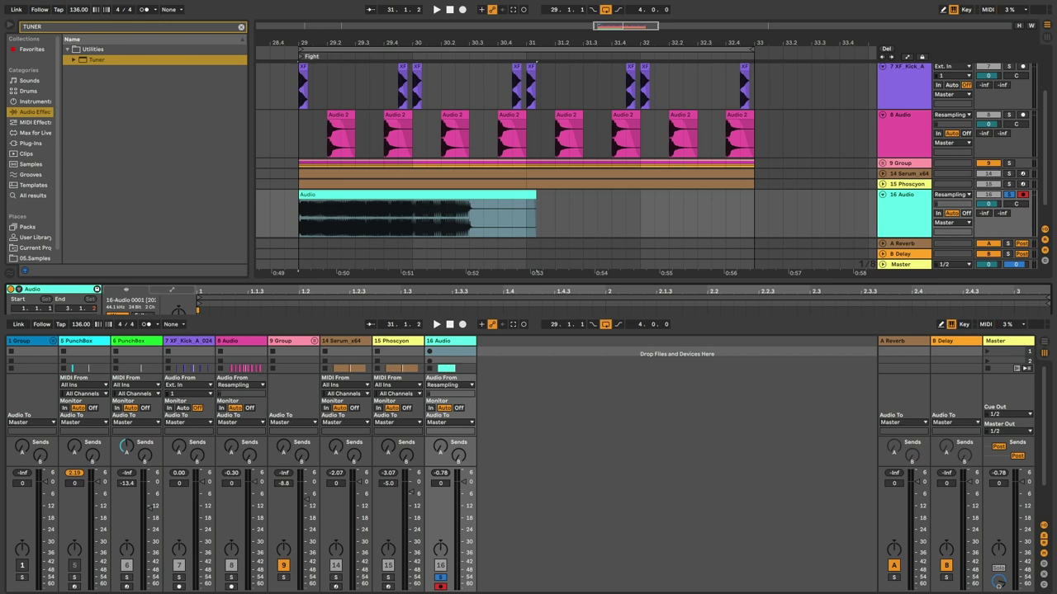
pyautogui.press('Return')
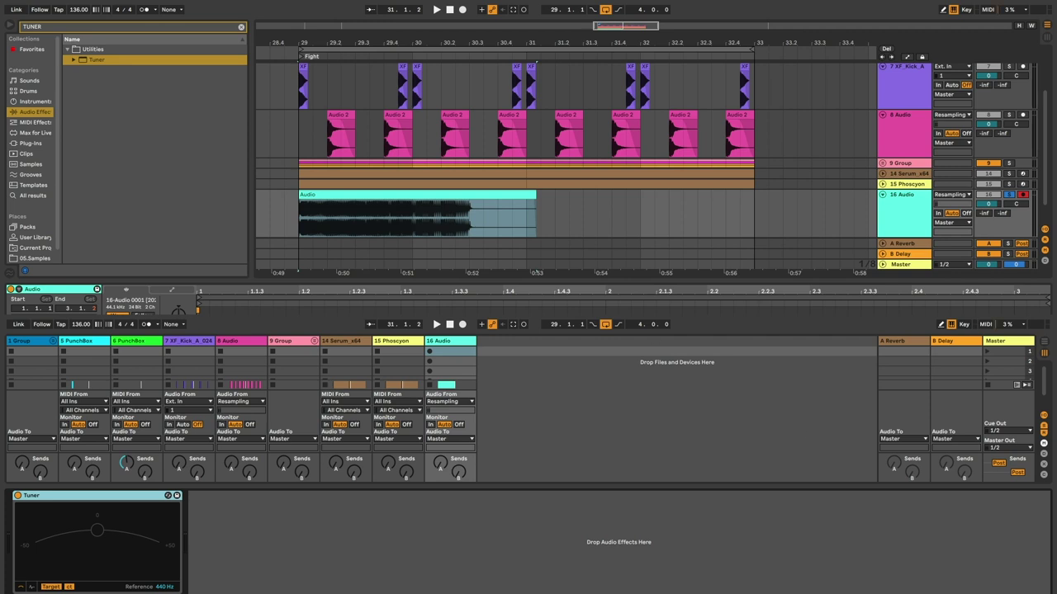
# Play the soloed recording from bar 29 several times and examine the kick's pitch on the Tuner
pyautogui.press('space')
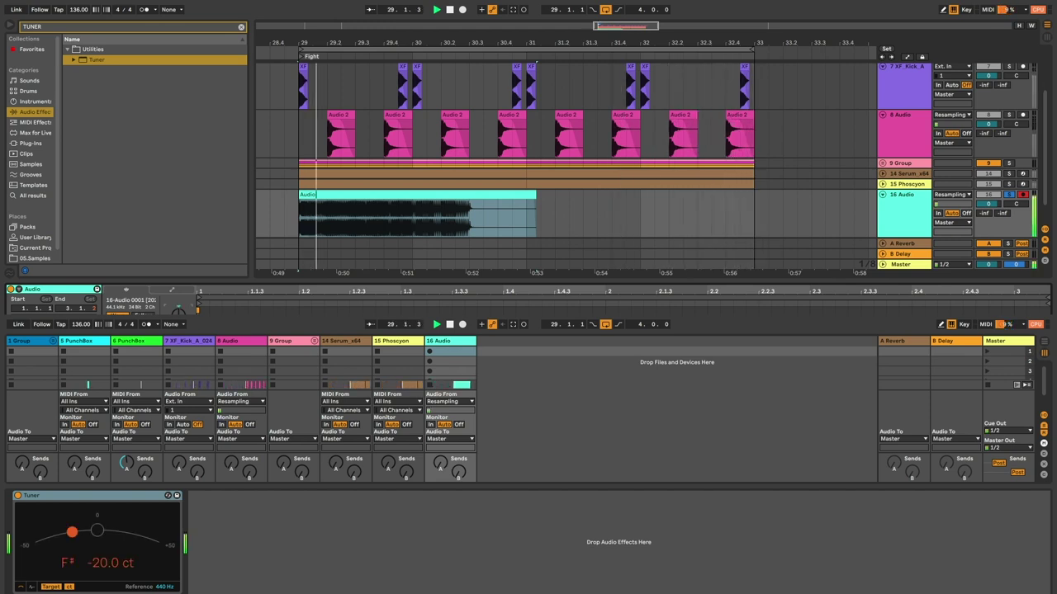
pyautogui.press('space')
pyautogui.press('space')
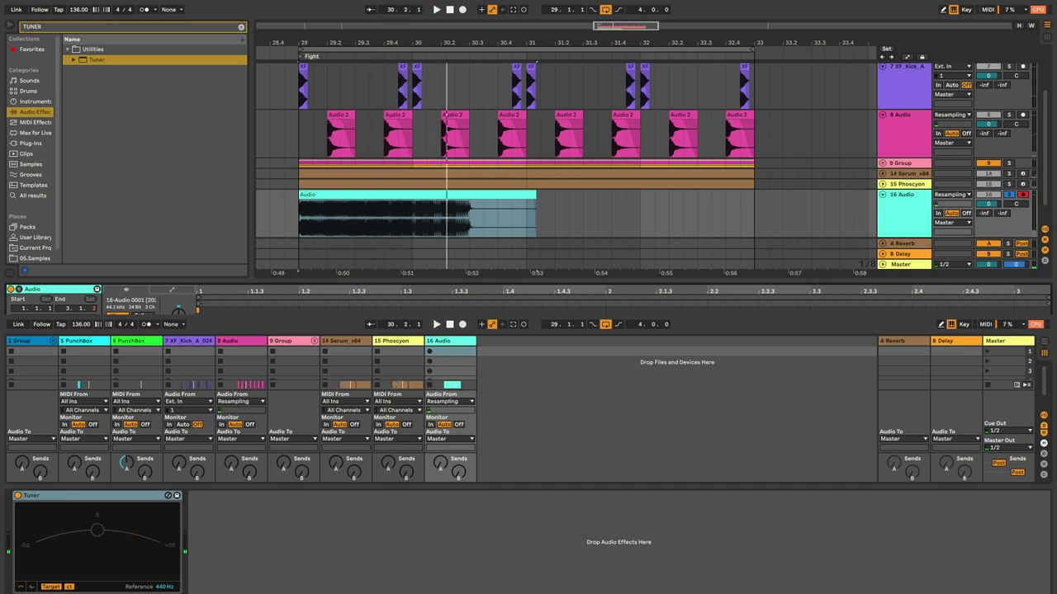
pyautogui.press('space')
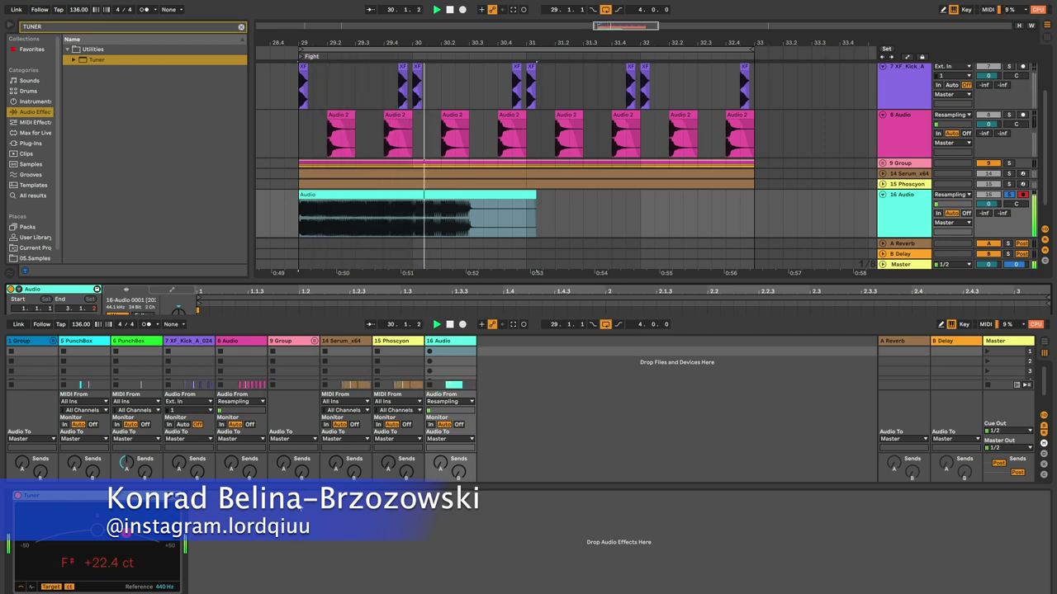
pyautogui.press('space')
pyautogui.press('space')
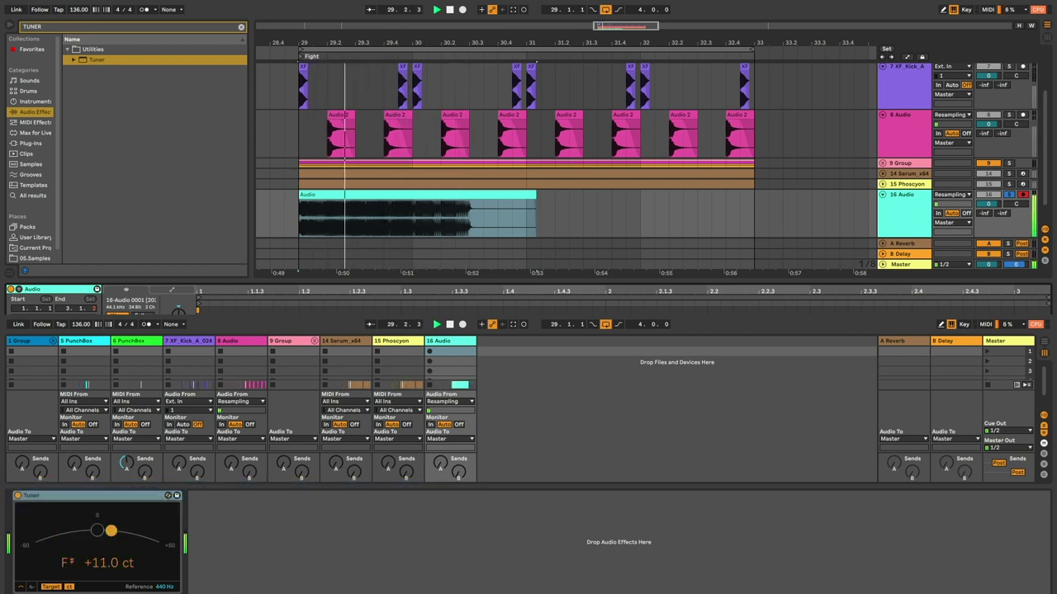
pyautogui.press('space')
pyautogui.press('space')
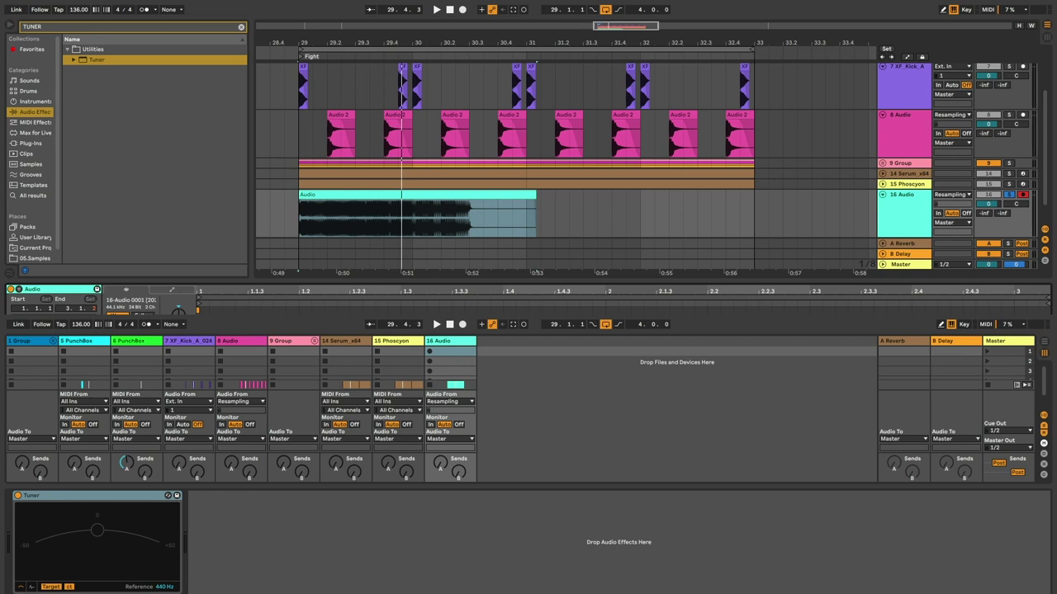
# Replay the soloed recording up to bar 30 and check its pitch again on the Tuner
pyautogui.press('space')
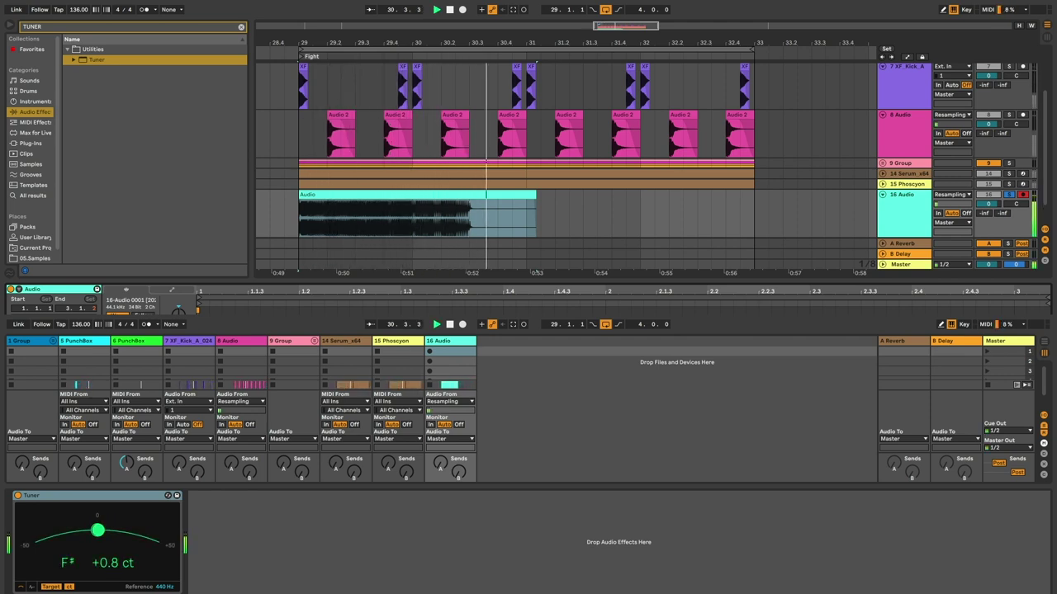
pyautogui.press('space')
pyautogui.press('space')
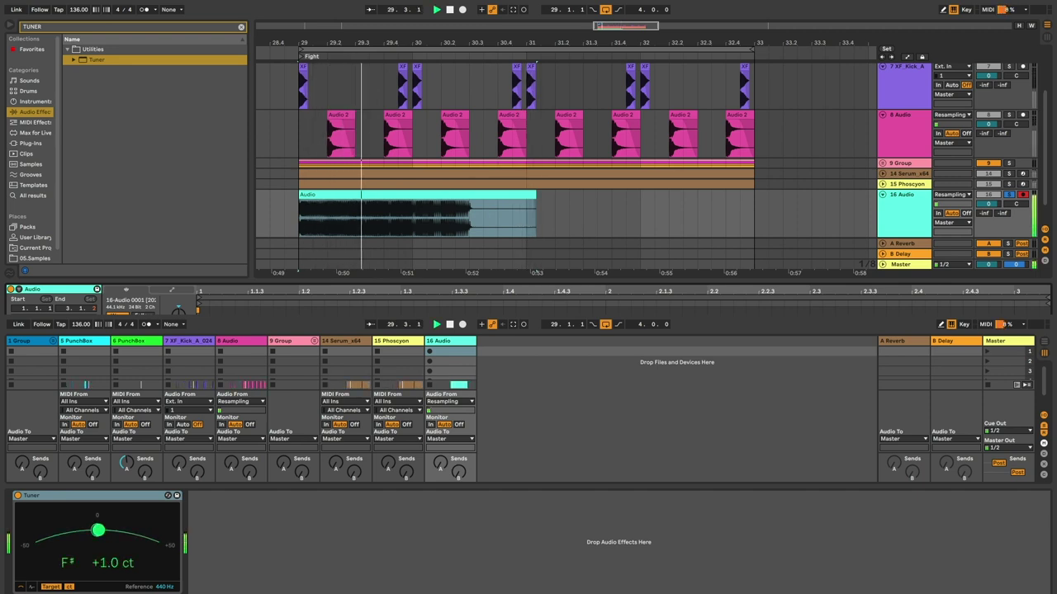
pyautogui.press('space')
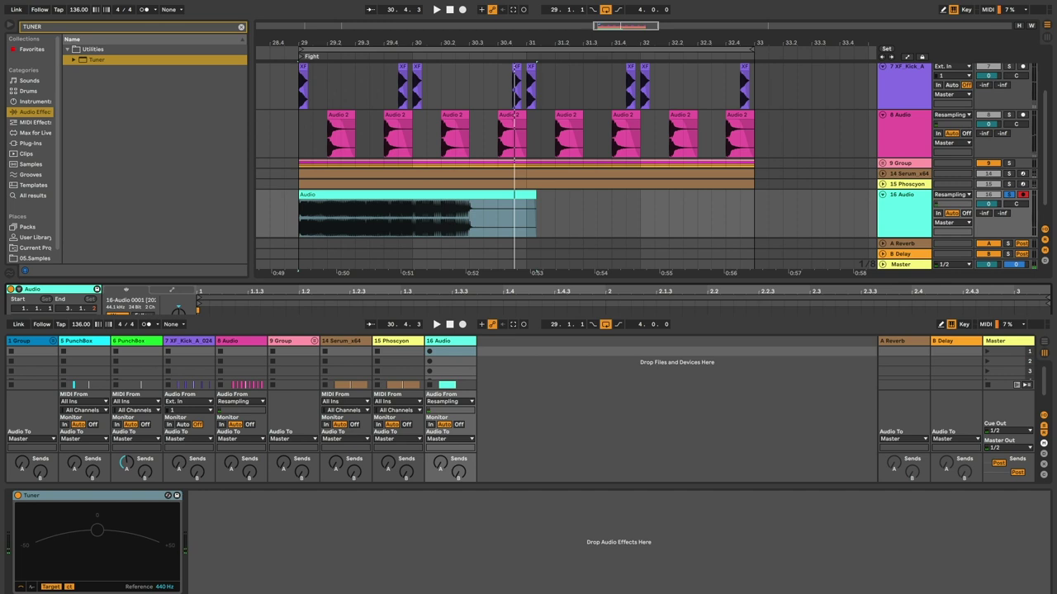
# Consolidate the recorded clip on track 16 Audio and play it back through the Tuner
pyautogui.click(914, 201)
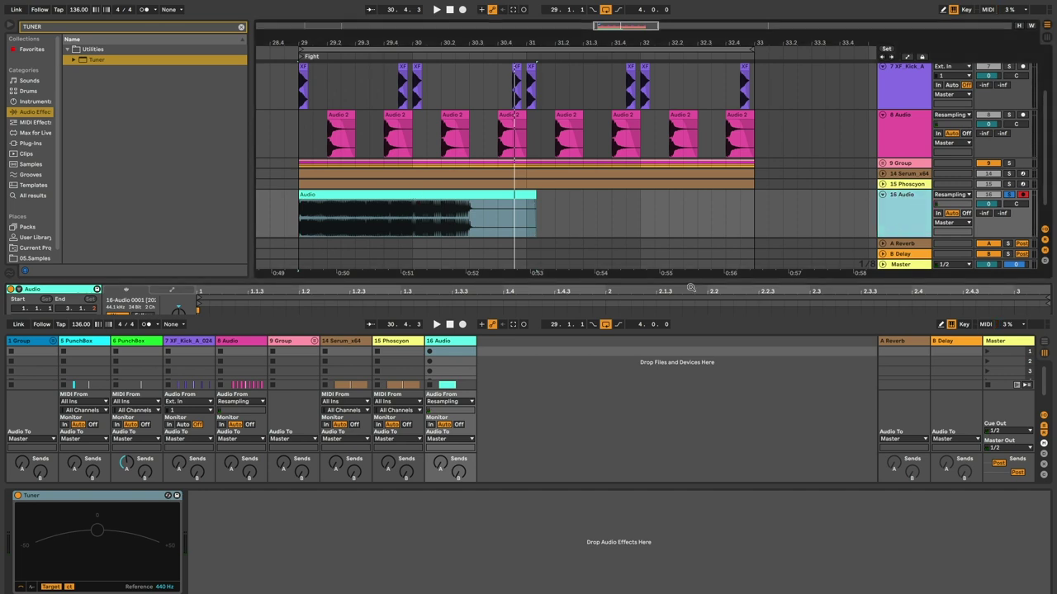
pyautogui.click(489, 195)
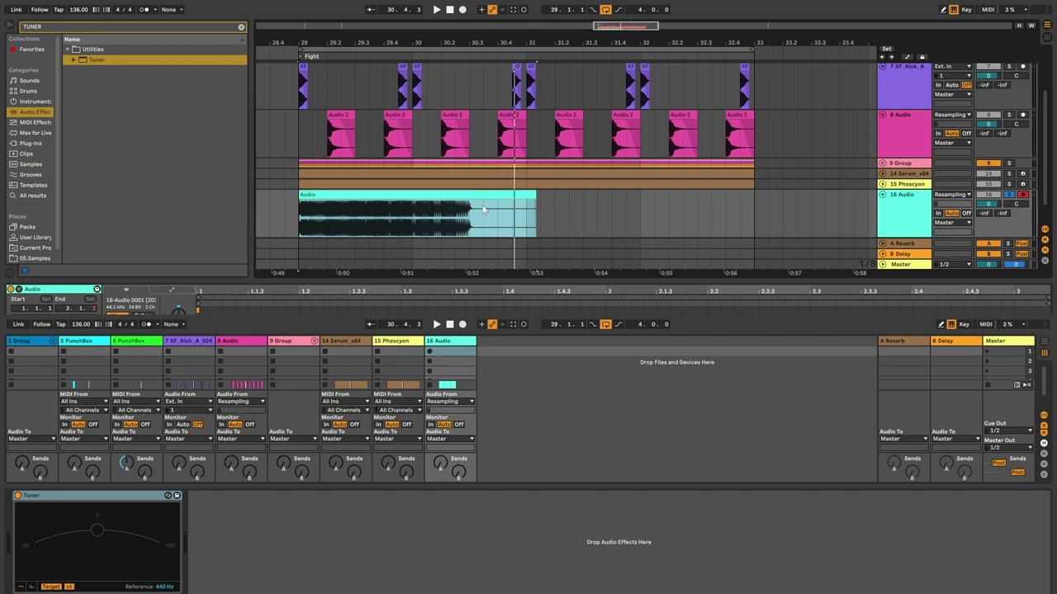
pyautogui.press('space')
pyautogui.press('space')
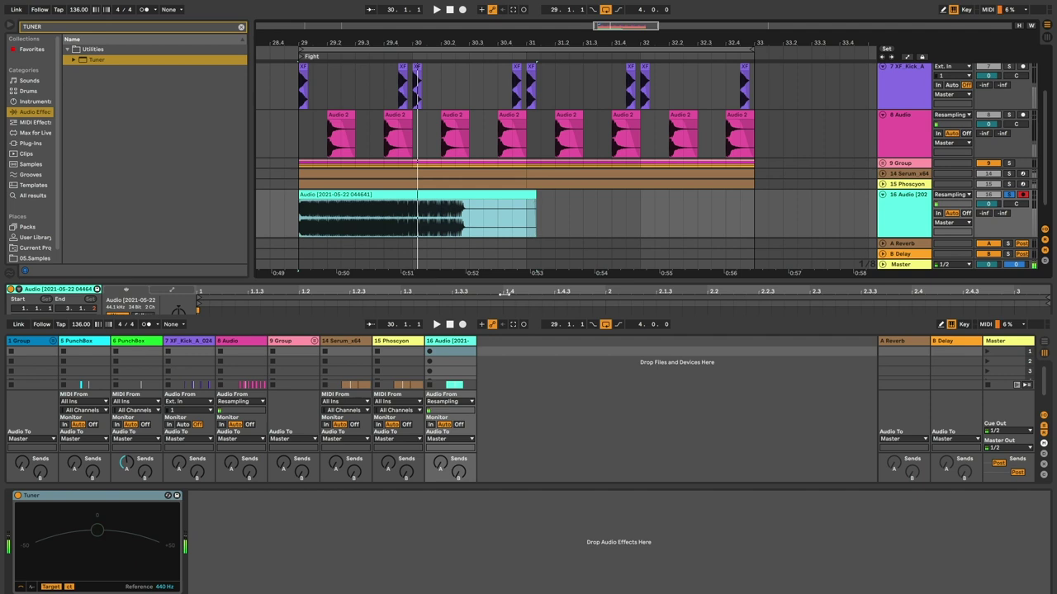
# Clear the TUNER search in the browser and choose Sampler among the instruments
pyautogui.click(240, 28)
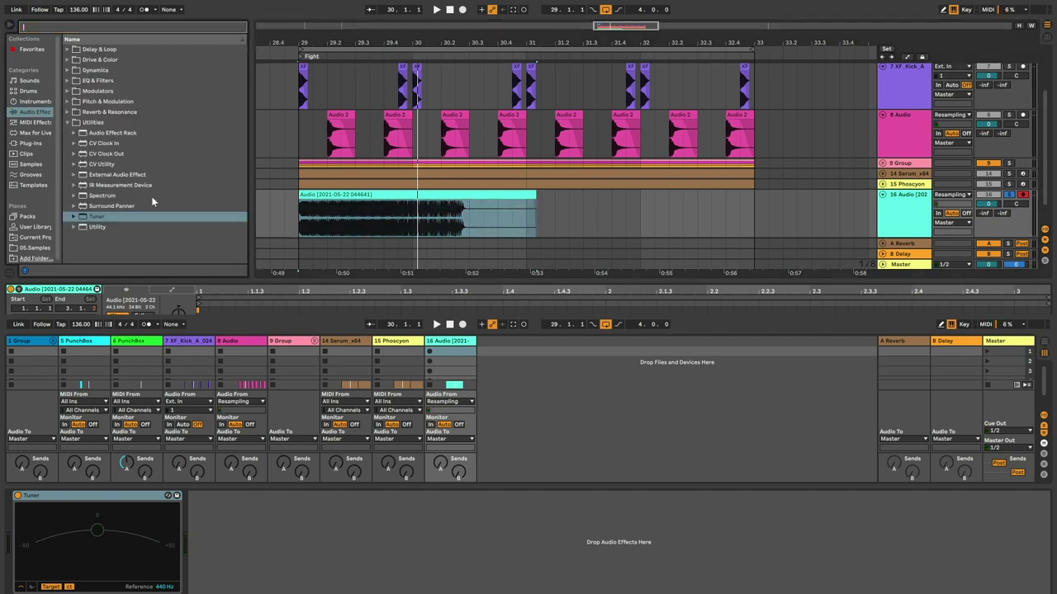
pyautogui.scroll(-1, 284, 177)
pyautogui.click(37, 101)
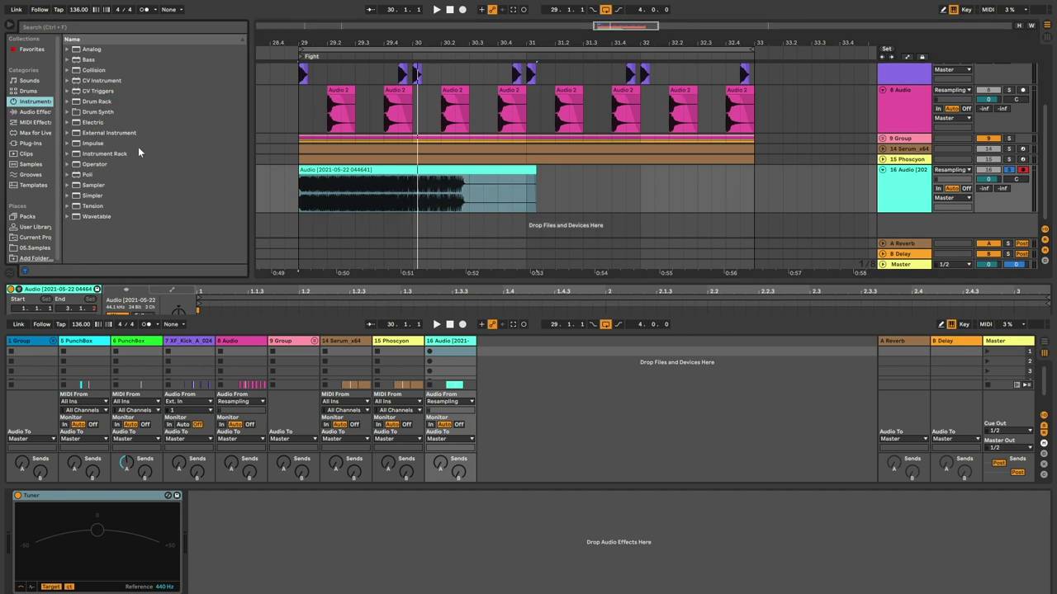
pyautogui.click(93, 184)
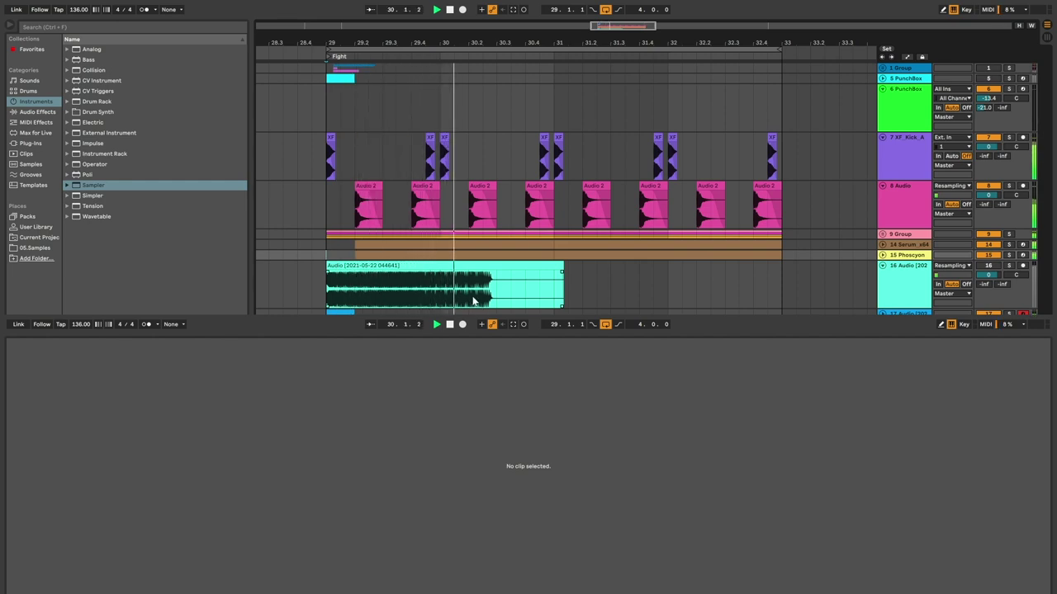
# Solo track 17 Audio and listen to its short clip at bar 29 several times
pyautogui.press('space')
pyautogui.click(1007, 313)
pyautogui.press('space')
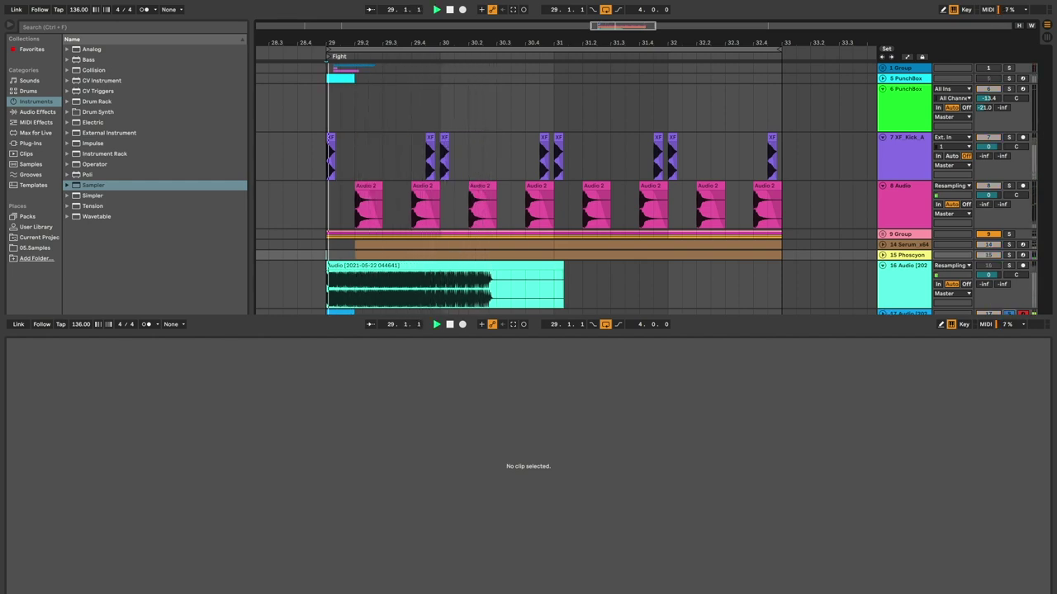
pyautogui.press('space')
pyautogui.press('space')
pyautogui.press('space')
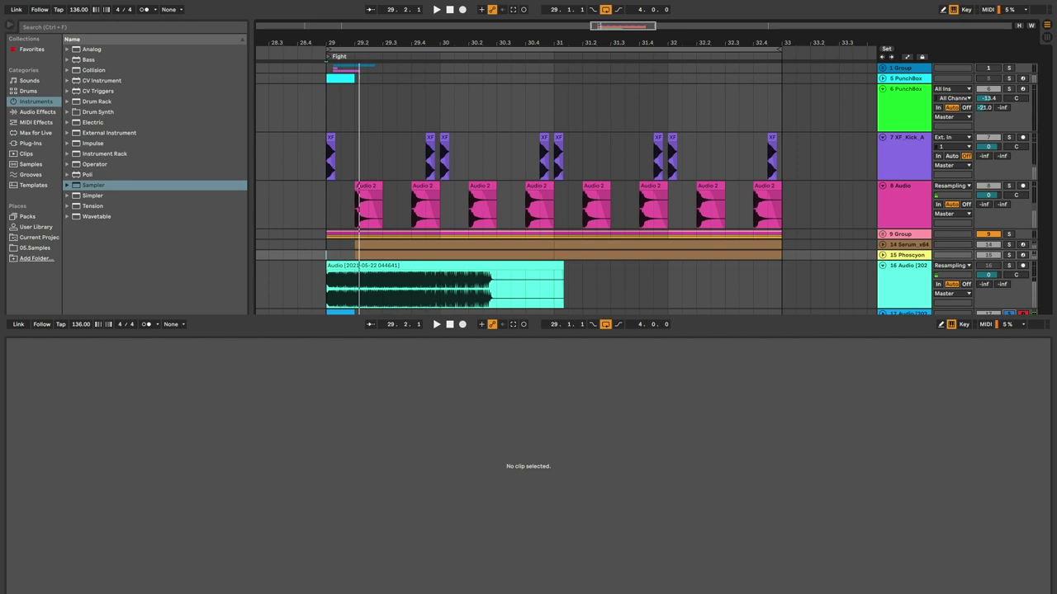
pyautogui.press('space')
pyautogui.press('space')
pyautogui.press('space')
pyautogui.press('space')
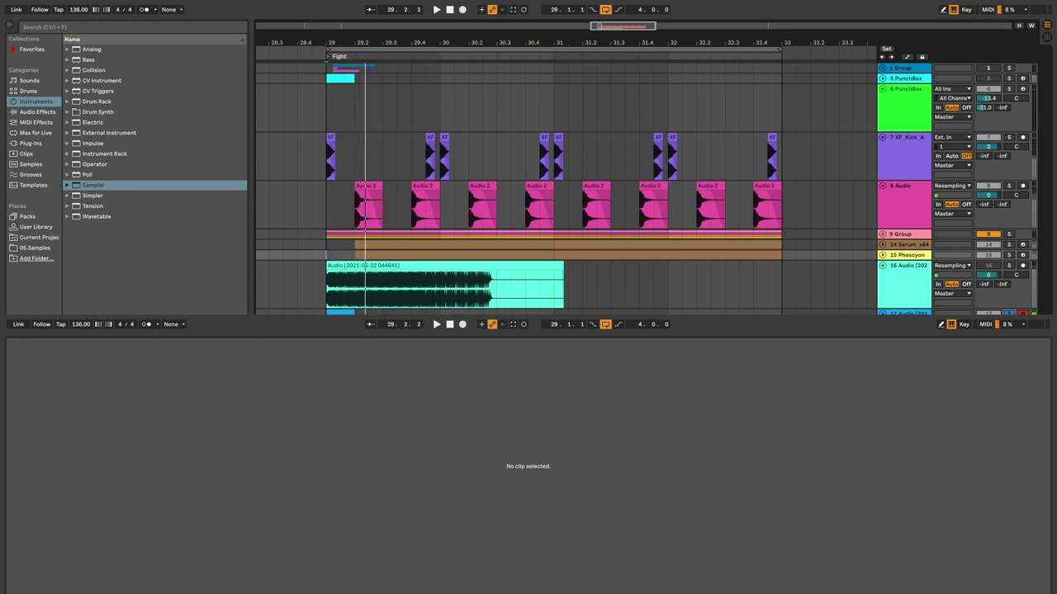
pyautogui.click(904, 313)
pyautogui.press('space')
pyautogui.press('space')
# Browse the Slate Digital VST3 plug-ins and choose Fresh Air for track 17 Audio
pyautogui.click(23, 50)
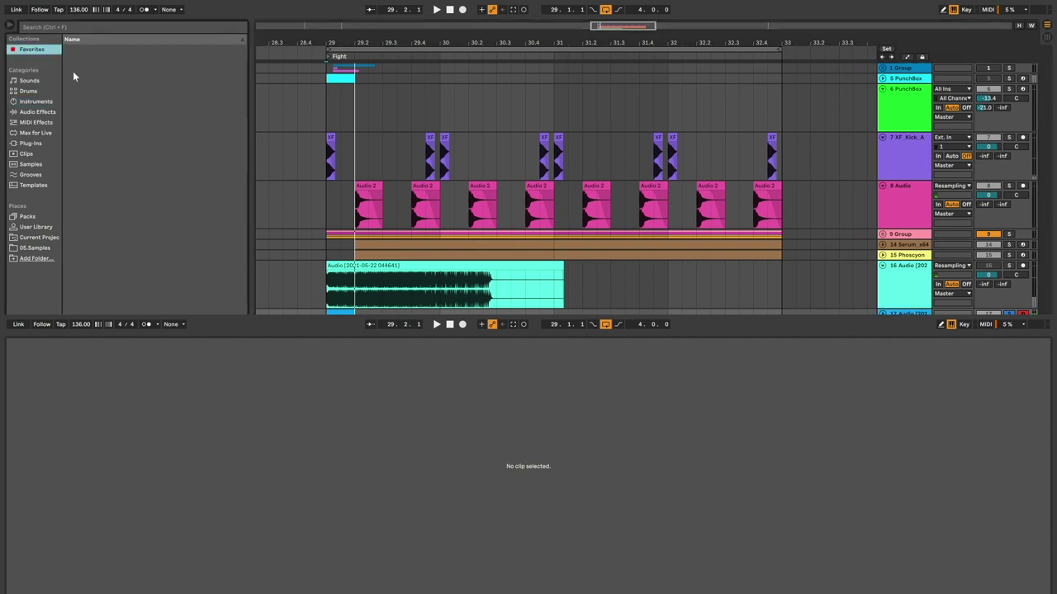
pyautogui.click(30, 143)
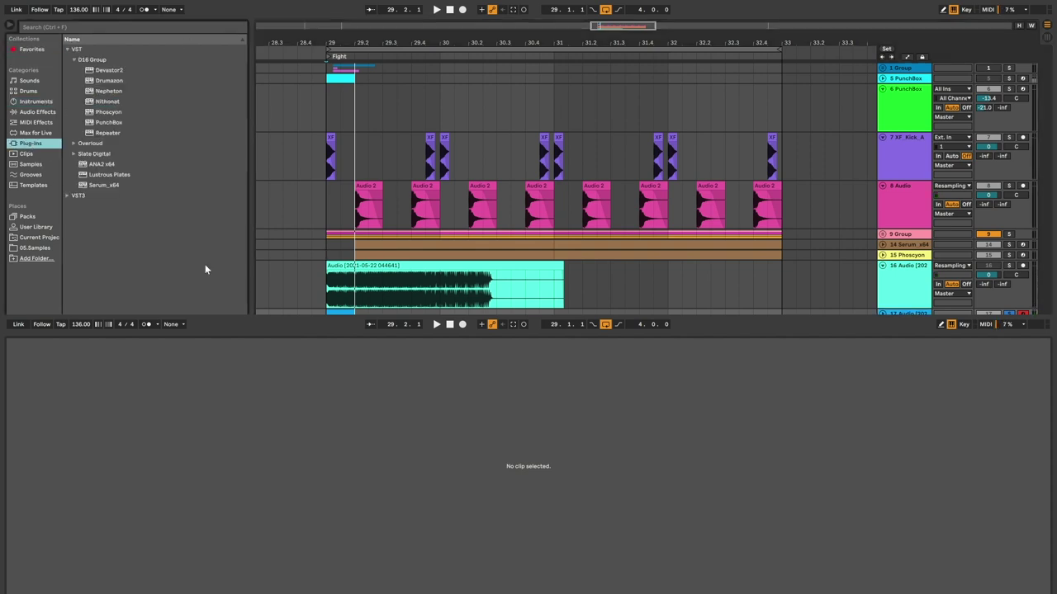
pyautogui.click(67, 196)
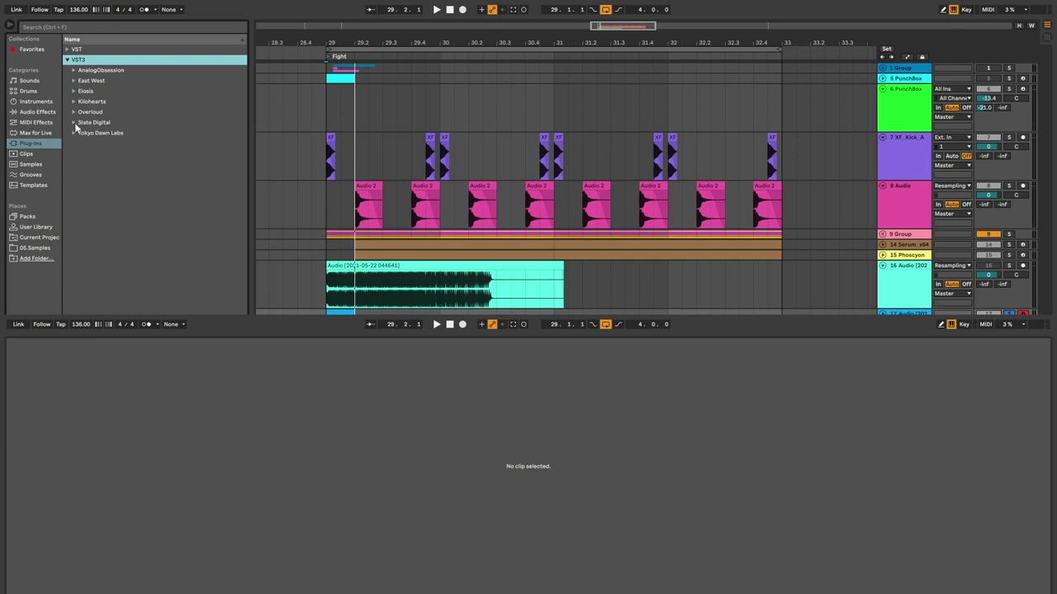
pyautogui.click(73, 123)
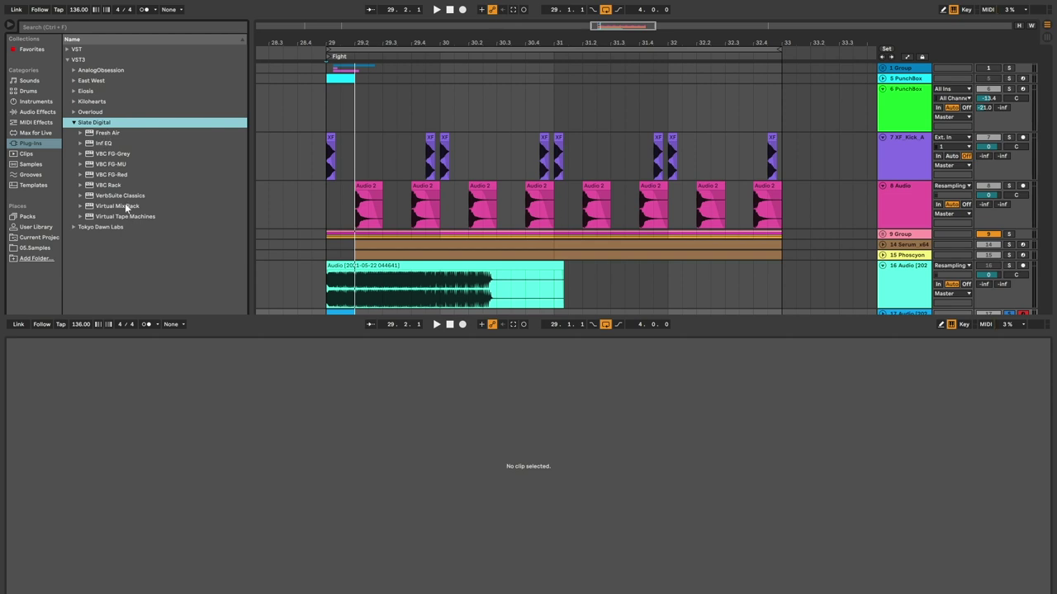
pyautogui.click(107, 133)
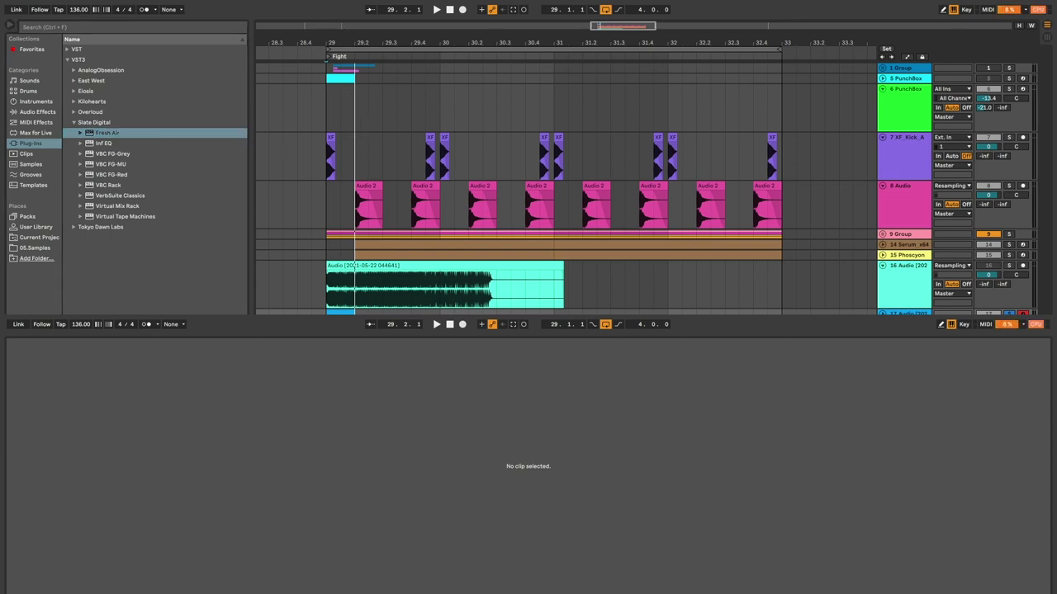
# Audition the short clip on soloed track 17 Audio repeatedly with Fresh Air chosen
pyautogui.press('space')
pyautogui.press('space')
pyautogui.press('space')
pyautogui.press('space')
pyautogui.press('space')
pyautogui.press('space')
pyautogui.press('space')
pyautogui.press('space')
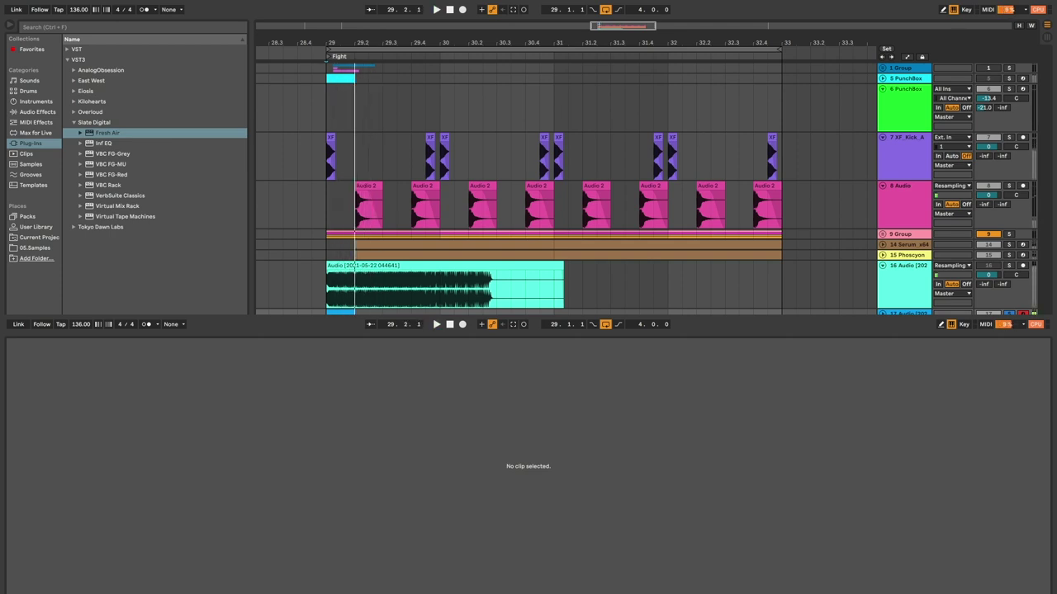
pyautogui.press('space')
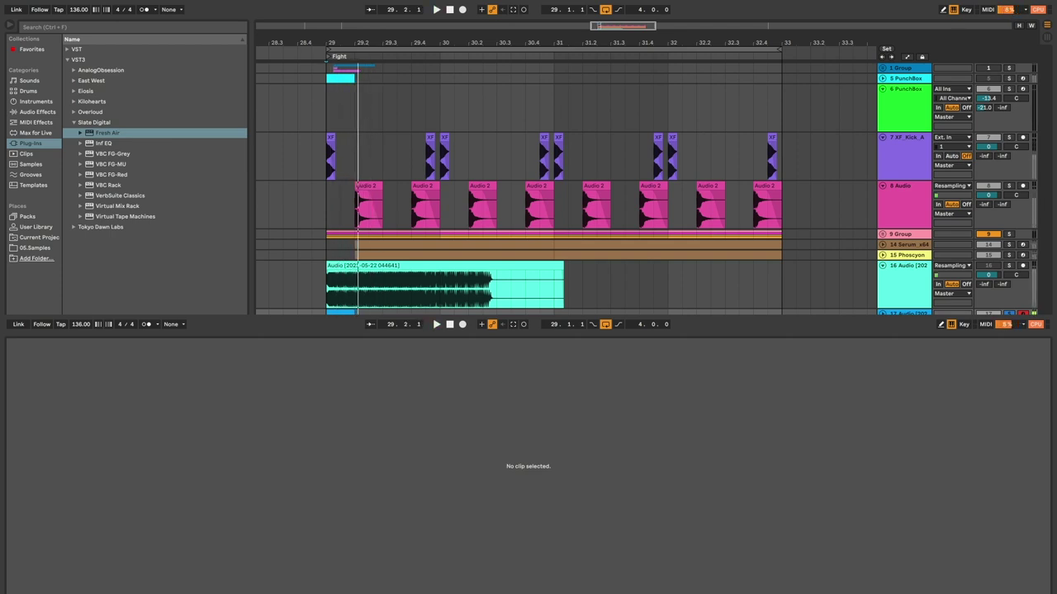
pyautogui.press('space')
pyautogui.press('space')
pyautogui.press('space')
pyautogui.press('space')
pyautogui.press('space')
pyautogui.press('space')
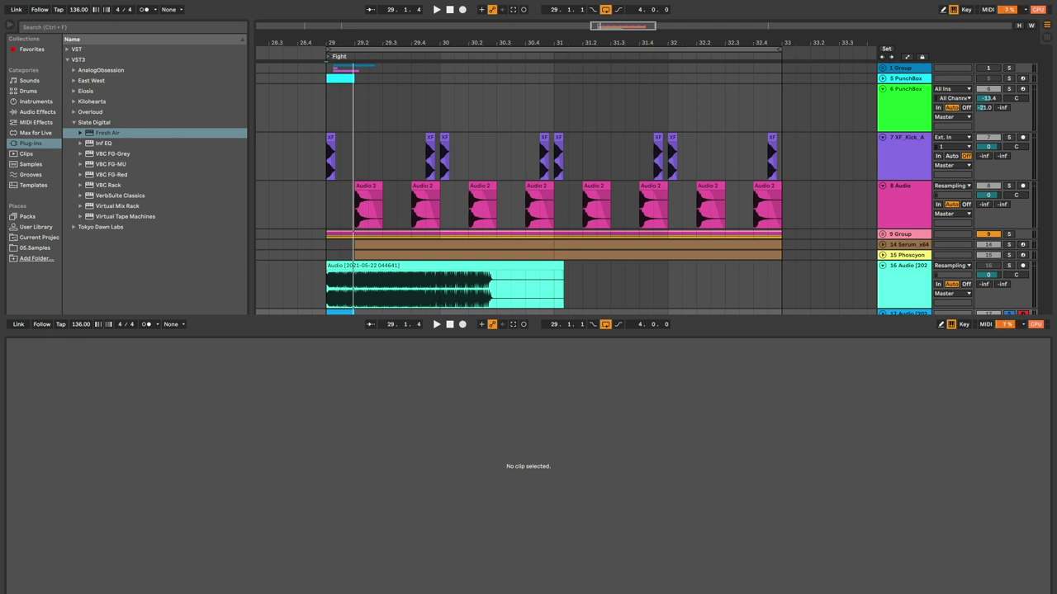
# Choose Slate Digital's Virtual Mix Rack for track 17 Audio and audition the soloed clip with it
pyautogui.click(124, 206)
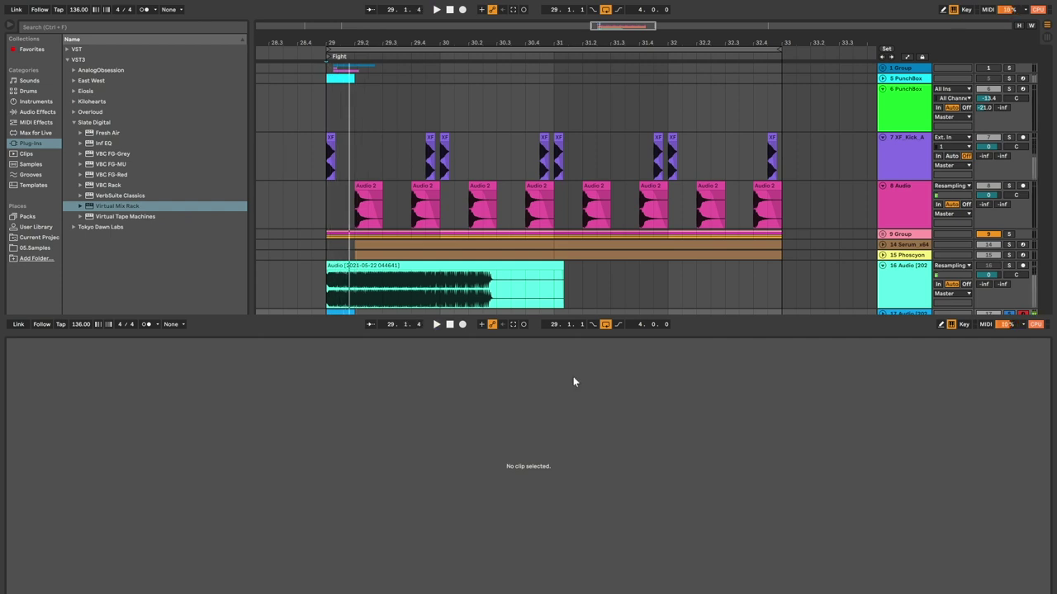
pyautogui.press('space')
pyautogui.press('space')
pyautogui.press('space')
pyautogui.press('space')
pyautogui.press('space')
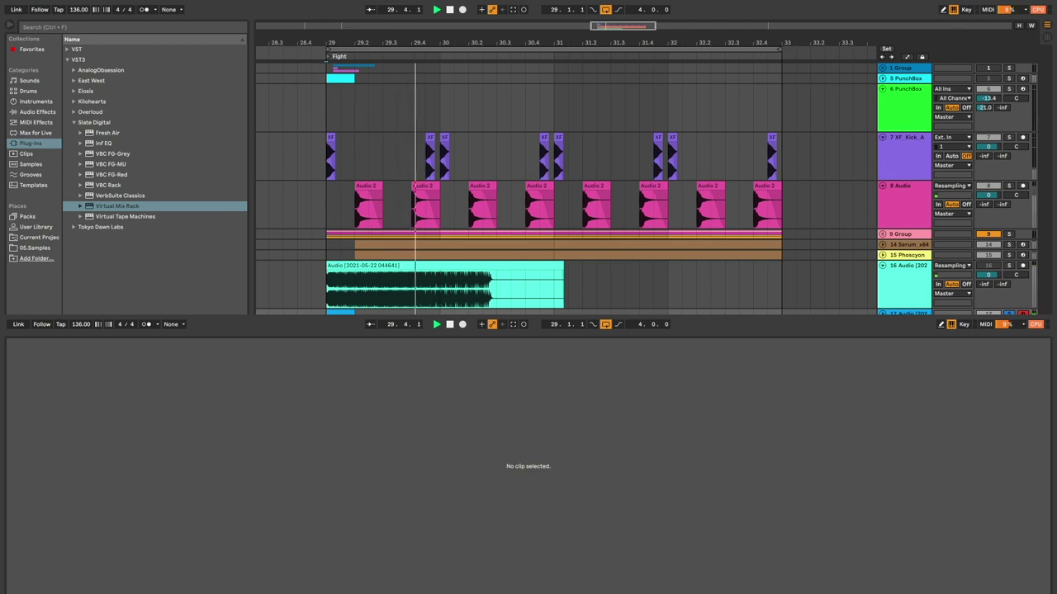
pyautogui.press('space')
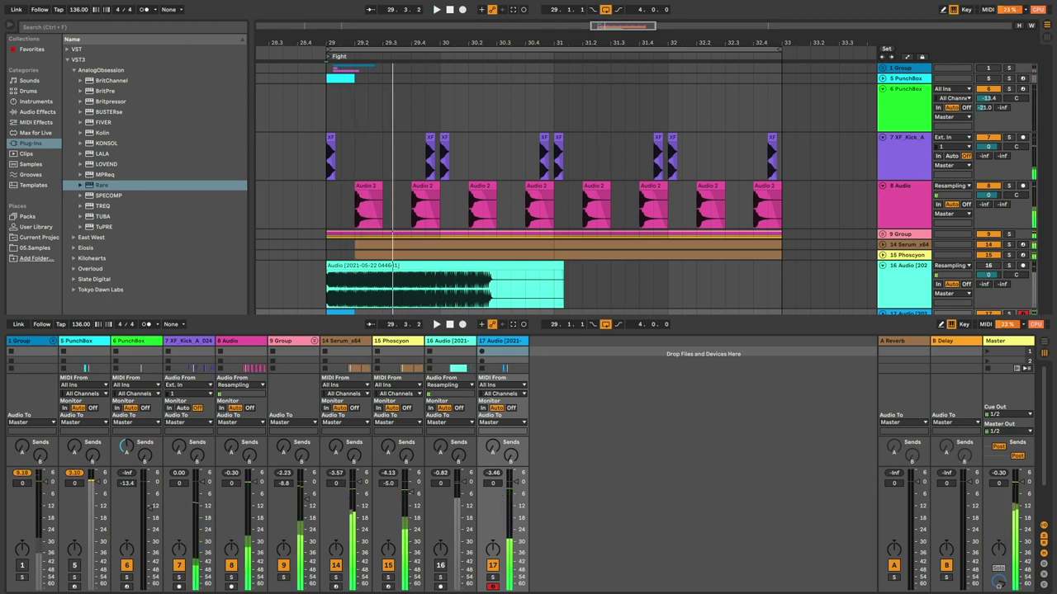
# Play the Fight section with all tracks audible and examine the levels in the mixer
pyautogui.press('s')
pyautogui.press('space')
pyautogui.press('space')
pyautogui.press('space')
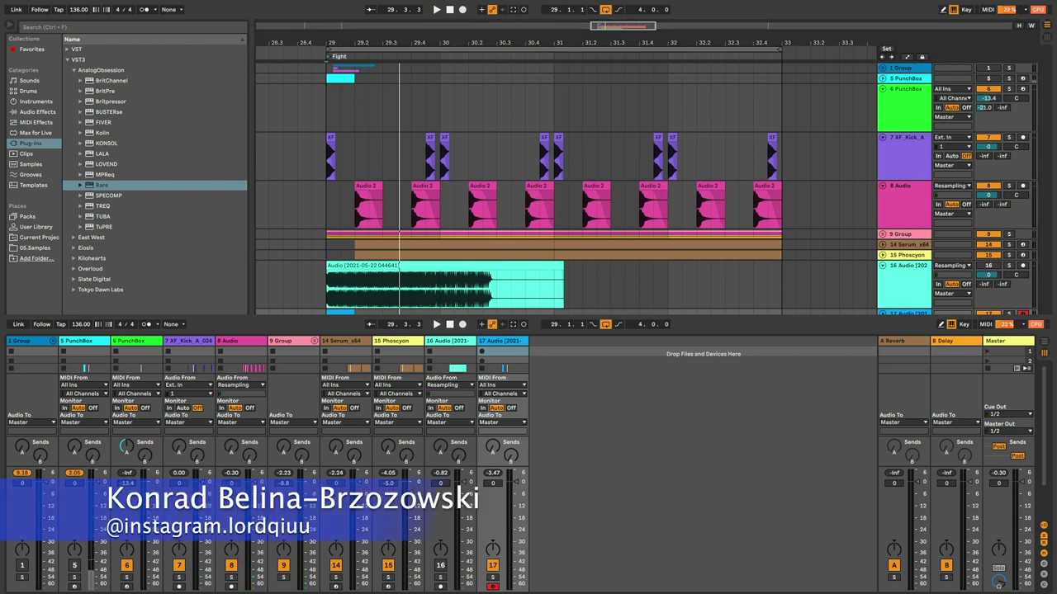
pyautogui.press('space')
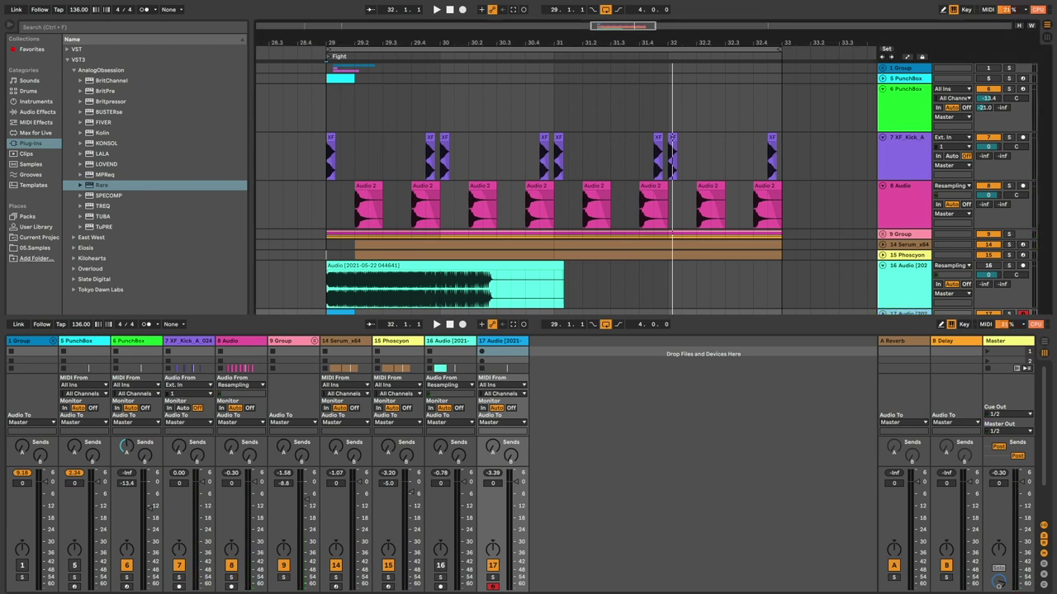
# Duplicate the one-beat F#3 MIDI clip and play the Fight section
pyautogui.hotkey('ctrl', 'd')
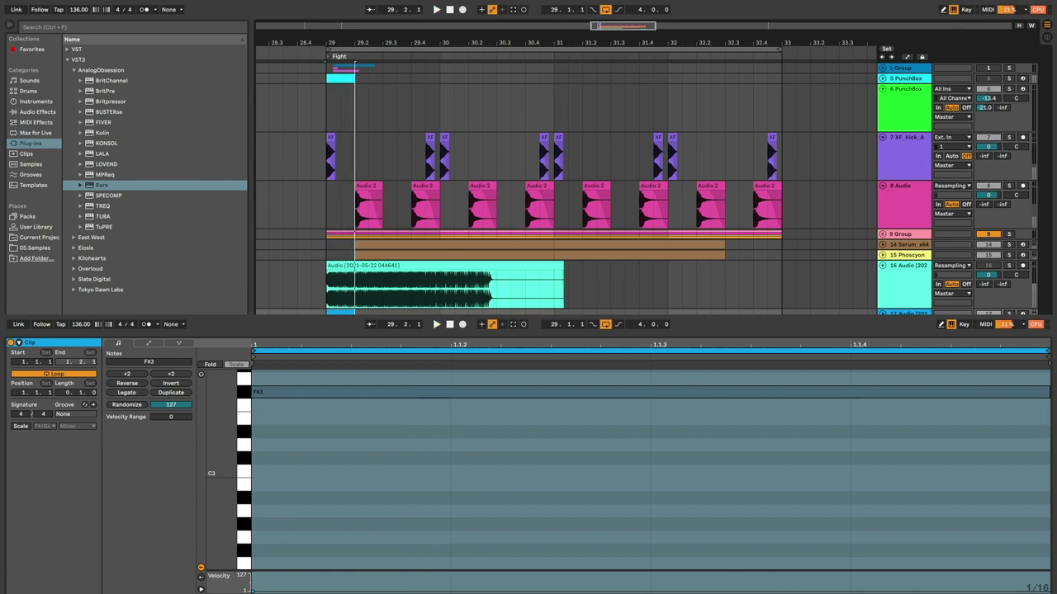
pyautogui.press('space')
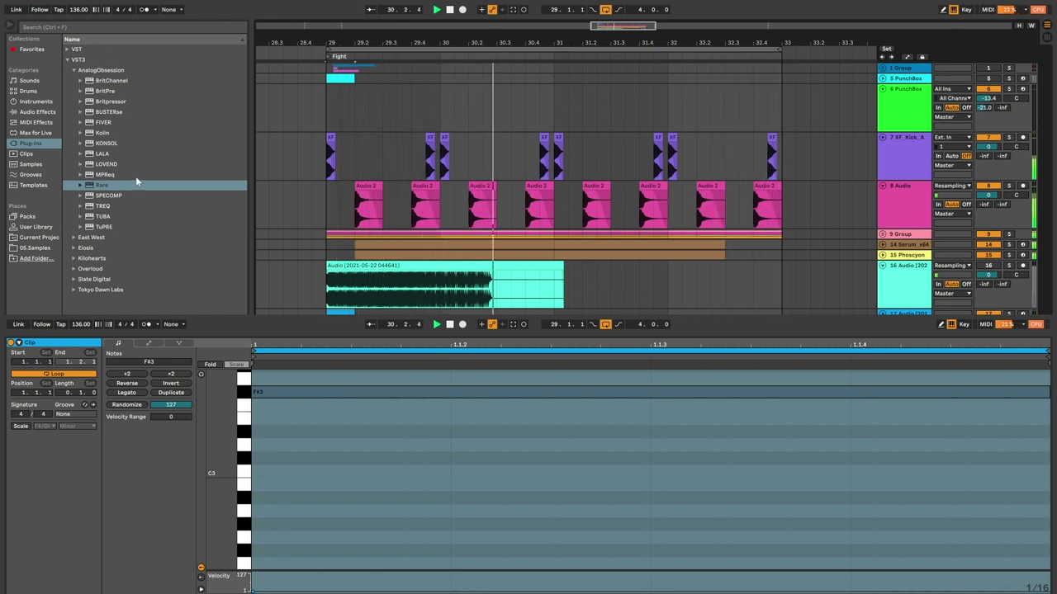
# Choose Phase Distortion among the Kilohearts VST3 plug-ins and audition the start of the Fight section
pyautogui.click(76, 258)
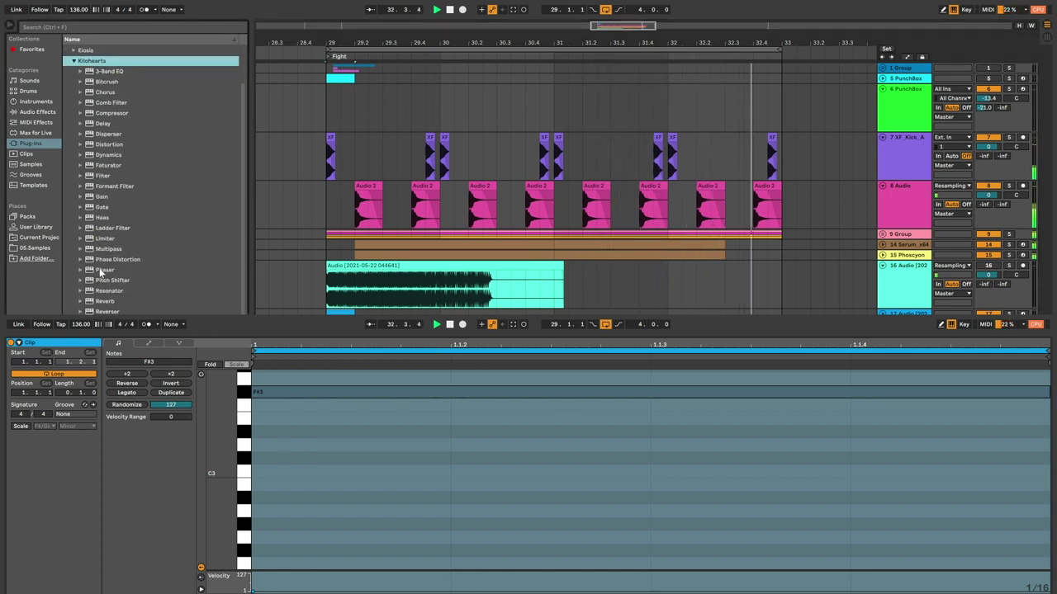
pyautogui.click(114, 261)
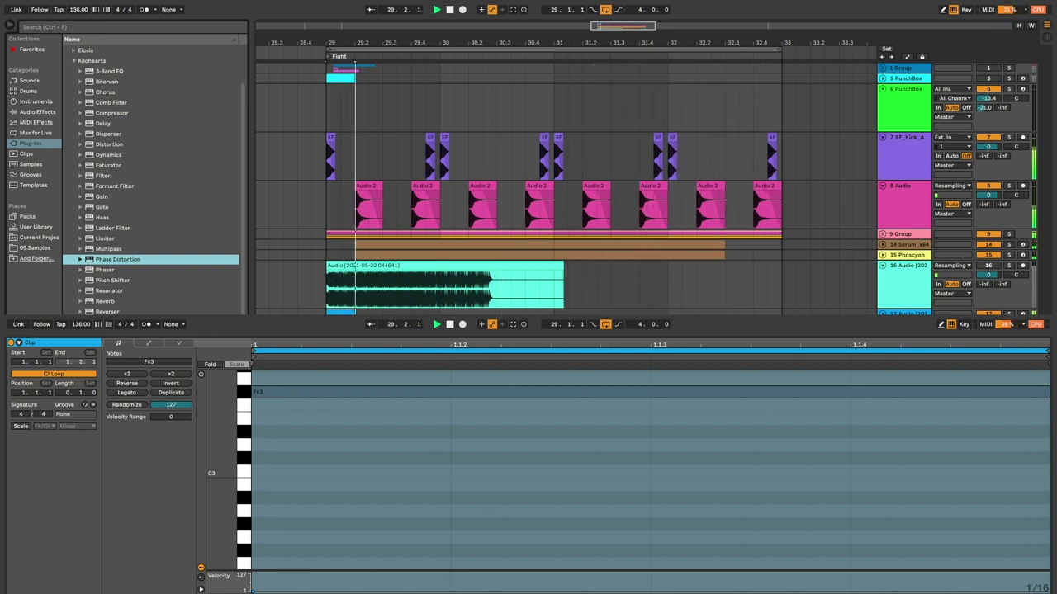
pyautogui.press('space')
pyautogui.press('space')
pyautogui.press('space')
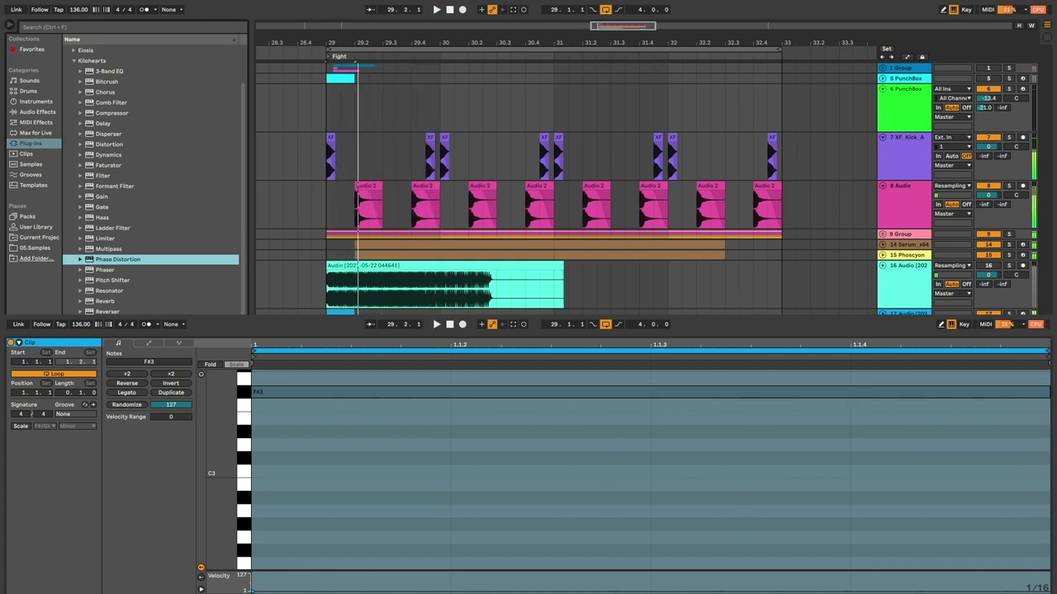
# Play the end of the Fight section with the MIDI clip from 32.3 open, and switch to the Session View
pyautogui.click(743, 311)
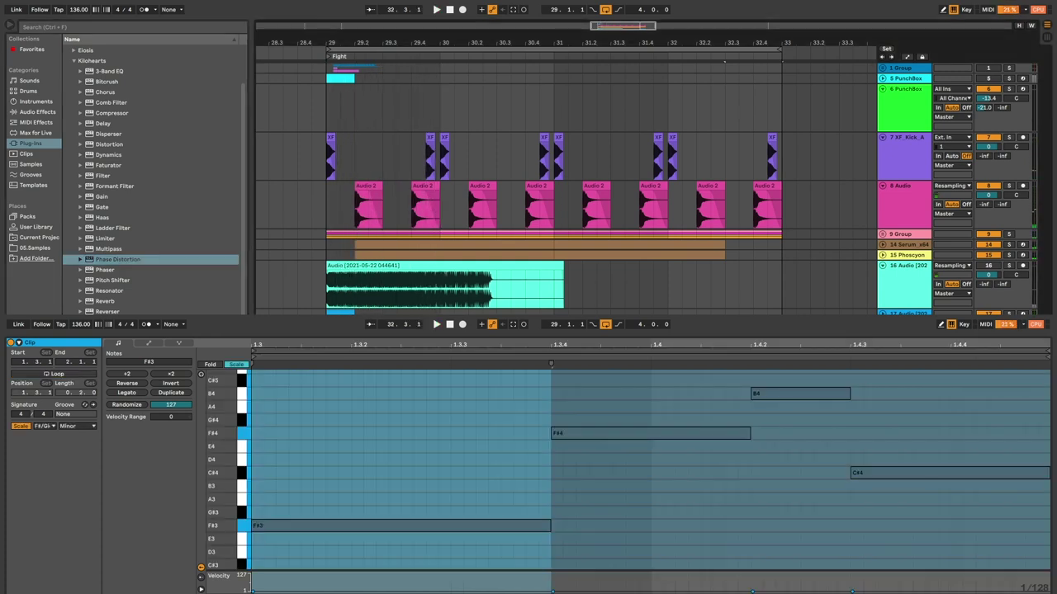
pyautogui.press('space')
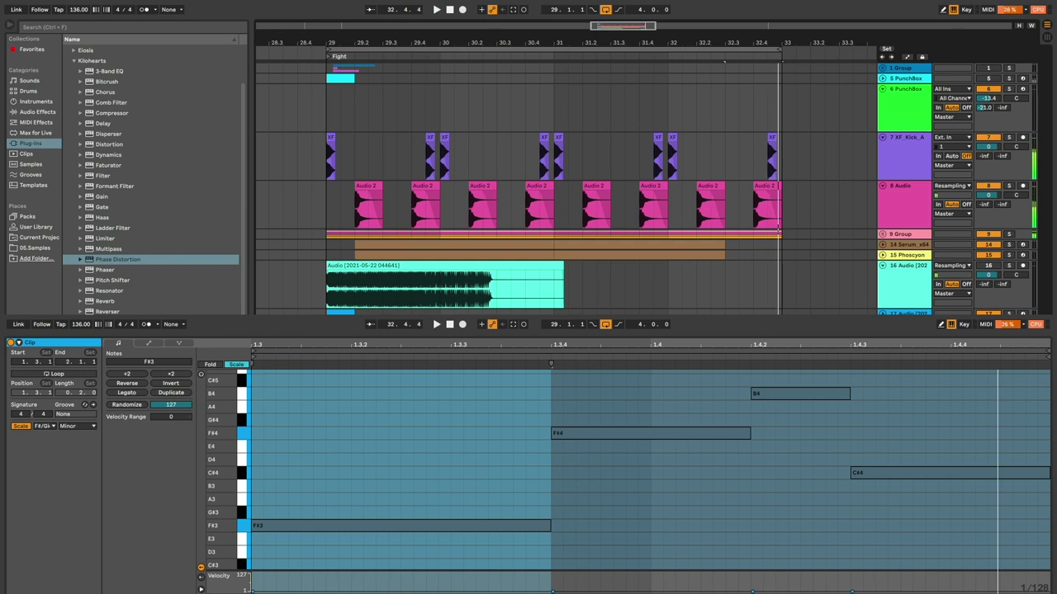
pyautogui.press('Tab')
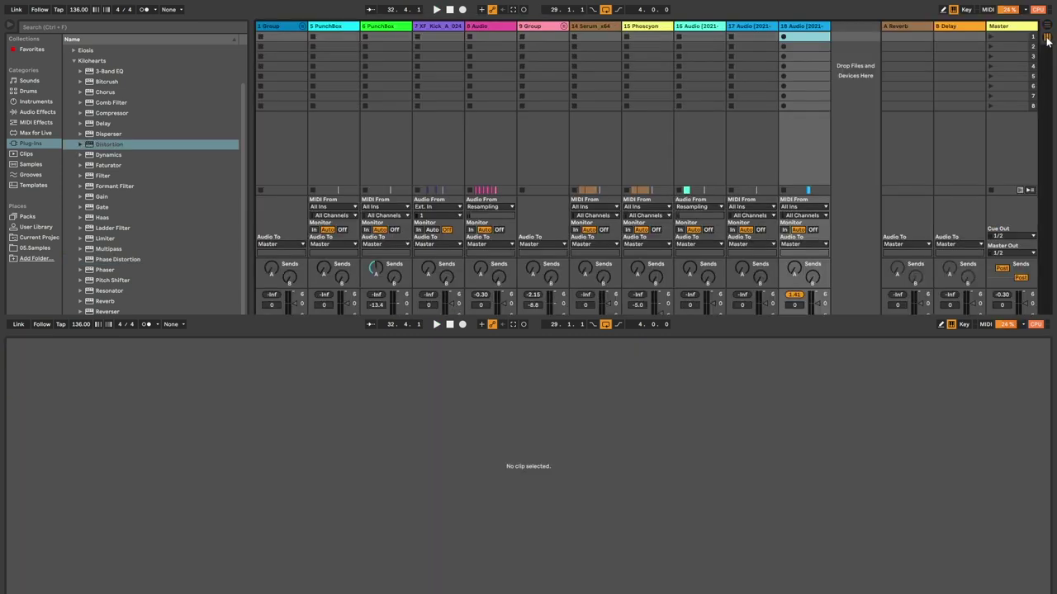